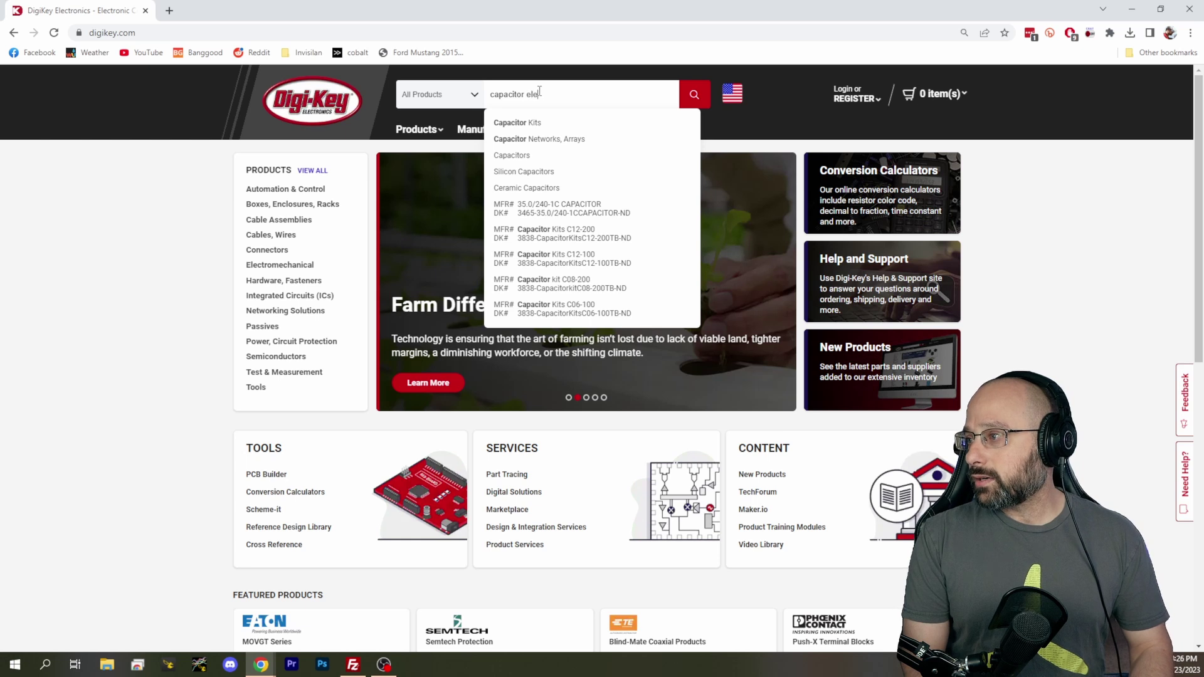
Step: Search 'capacitor electrolytic' and open the Aluminum Electrolytic Capacitors category (116,337 results)
{"action": "type", "text": "c"}
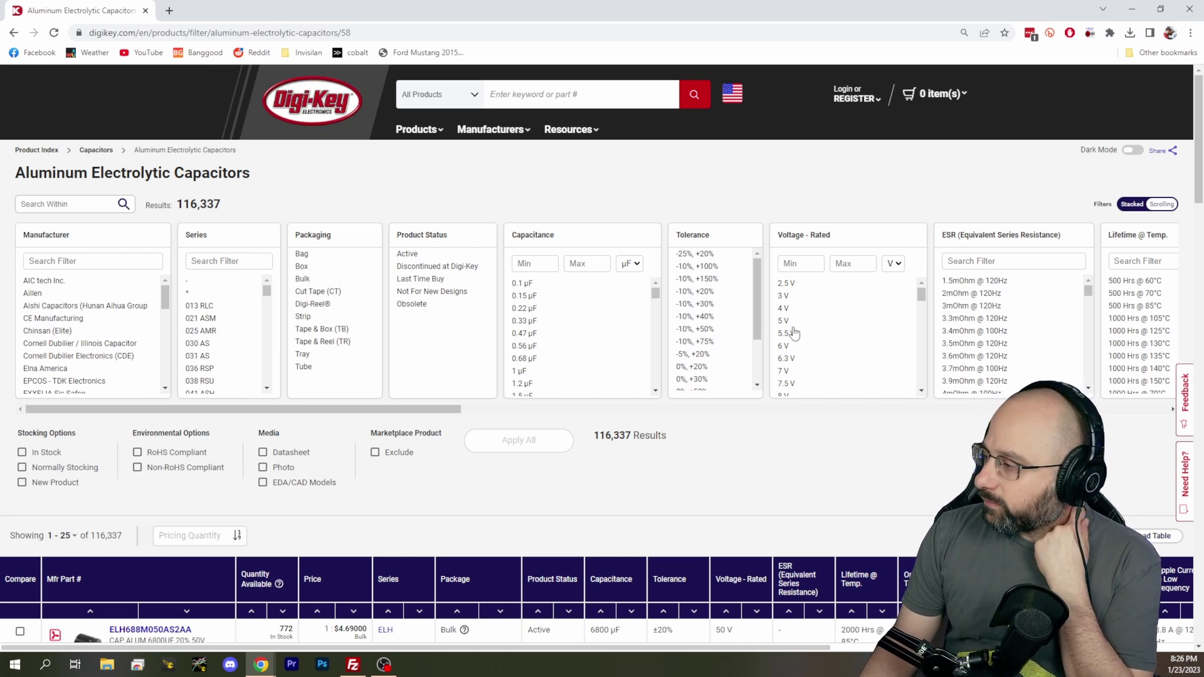
Step: Pick 7 V, 7.5 V, 8 V and 10 V under Voltage - Rated, previewing 6,695 parts
{"action": "scroll", "coordinate": [834, 340], "scroll_direction": "down", "scroll_amount": 1}
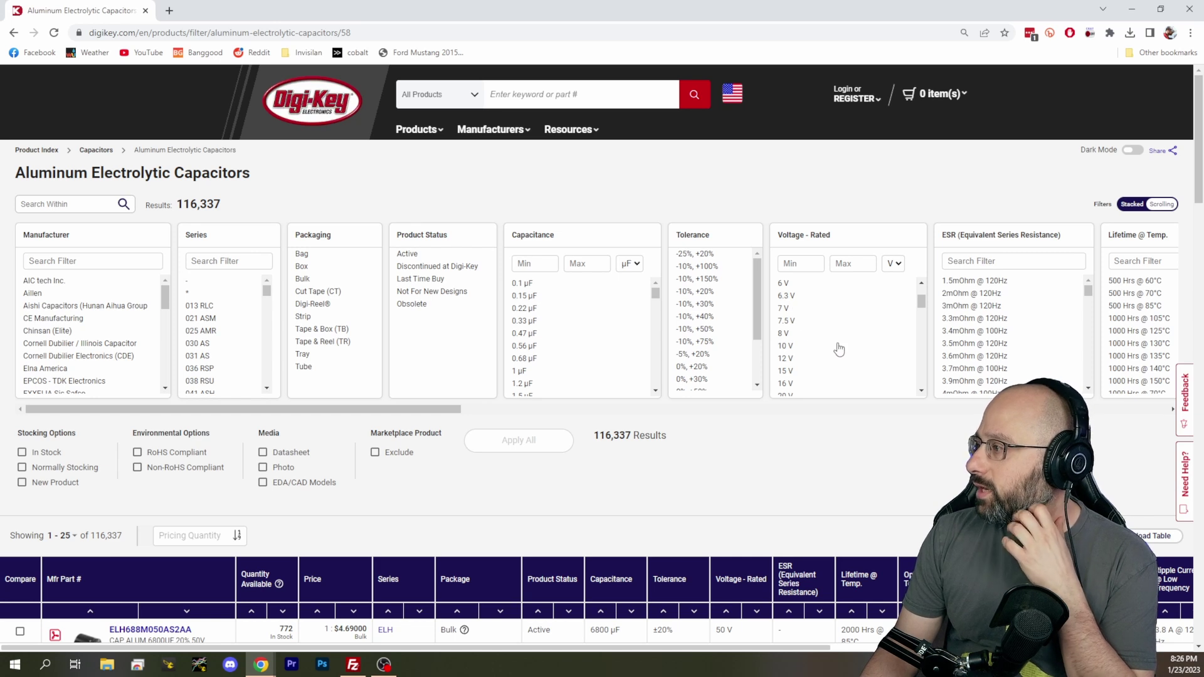
{"action": "left_click", "coordinate": [784, 309]}
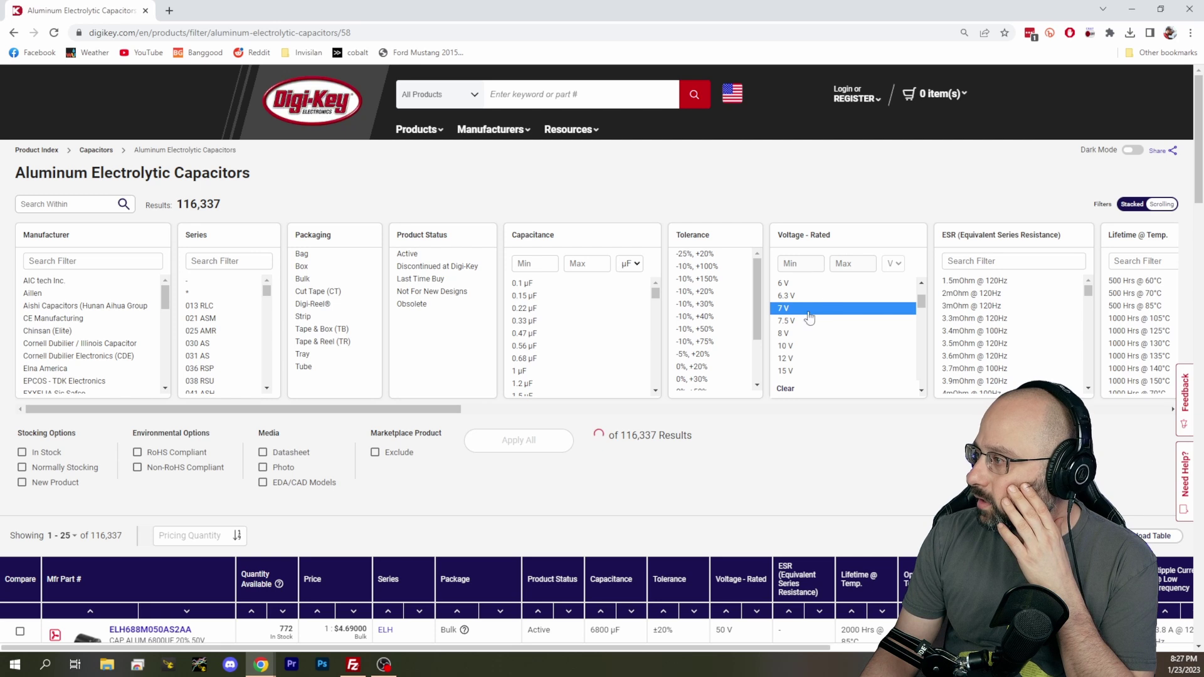
{"action": "left_click", "coordinate": [795, 347]}
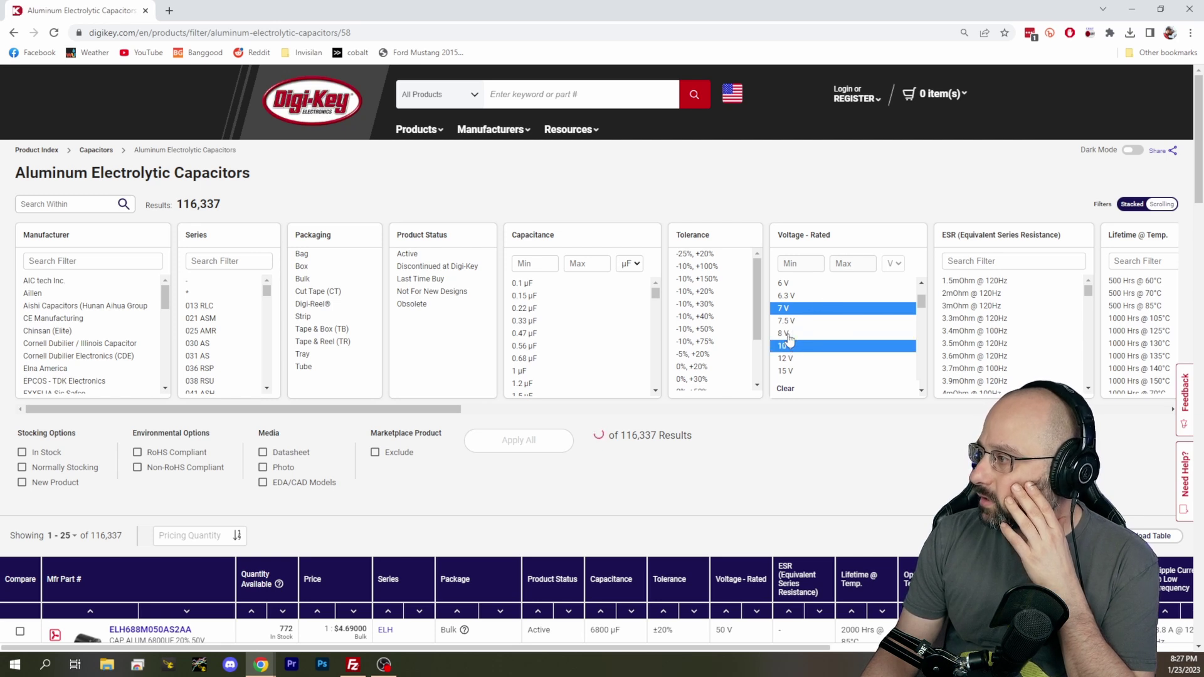
{"action": "left_click", "coordinate": [787, 335]}
{"action": "left_click", "coordinate": [787, 321]}
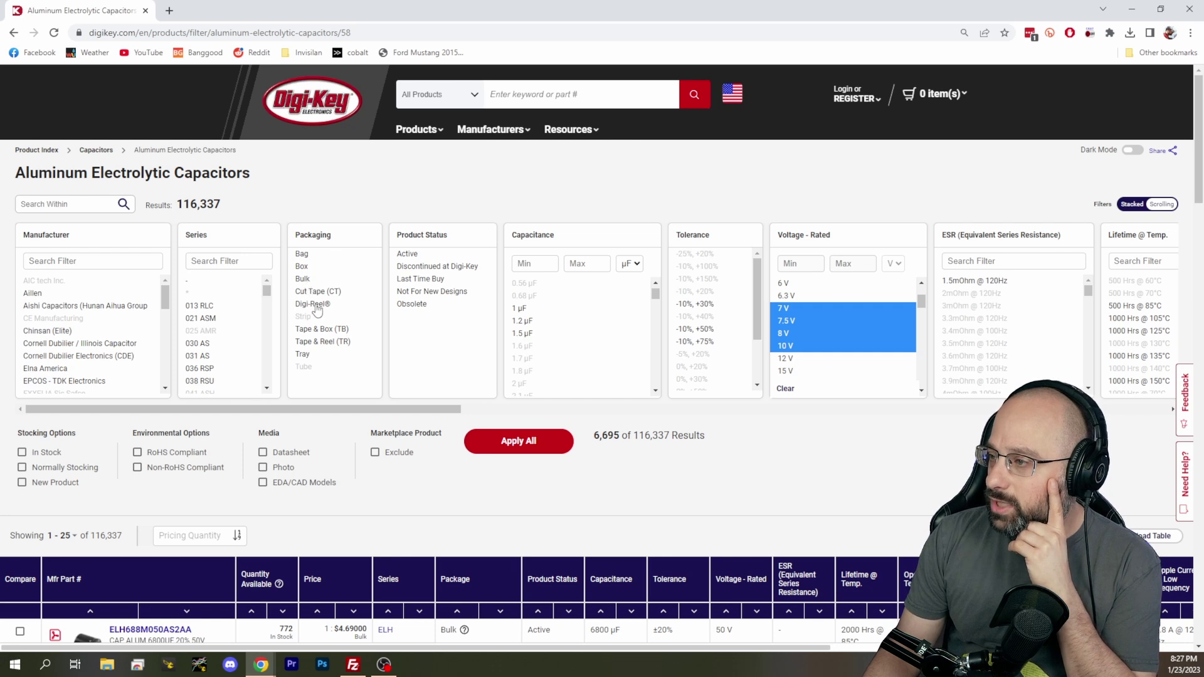
Step: Select Bag, Box, Bulk and Cut Tape (CT) packaging plus Active product status
{"action": "left_click", "coordinate": [351, 279]}
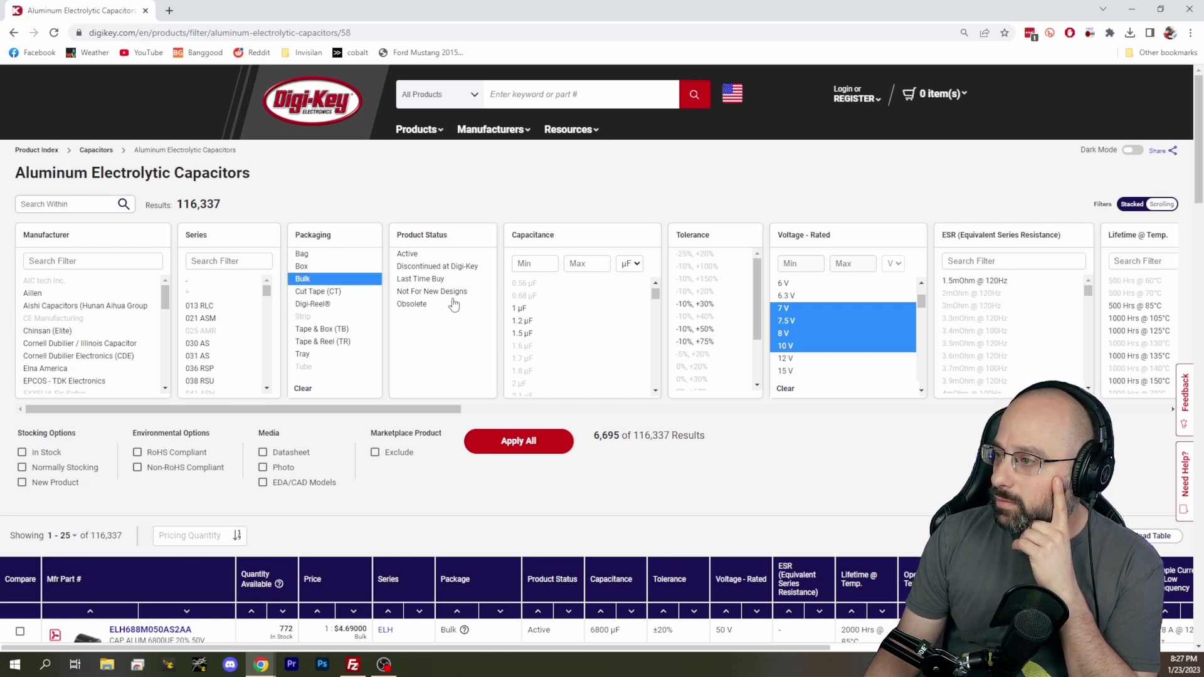
{"action": "left_click", "coordinate": [304, 254]}
{"action": "left_click", "coordinate": [306, 267]}
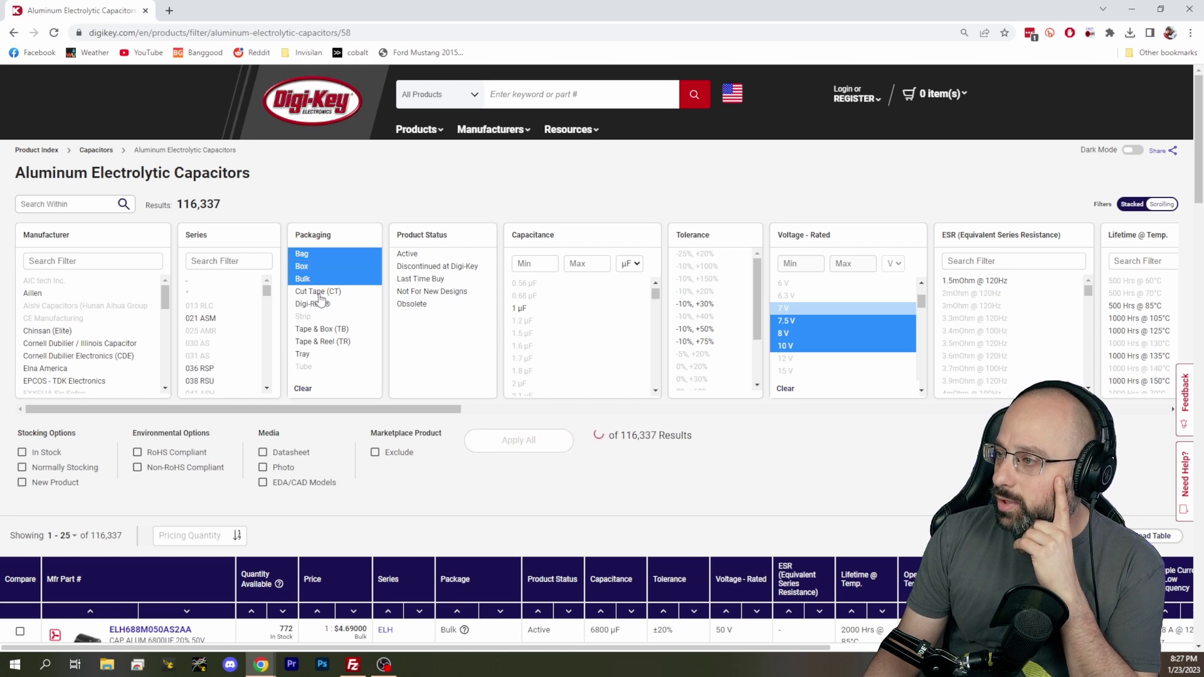
{"action": "left_click", "coordinate": [320, 290]}
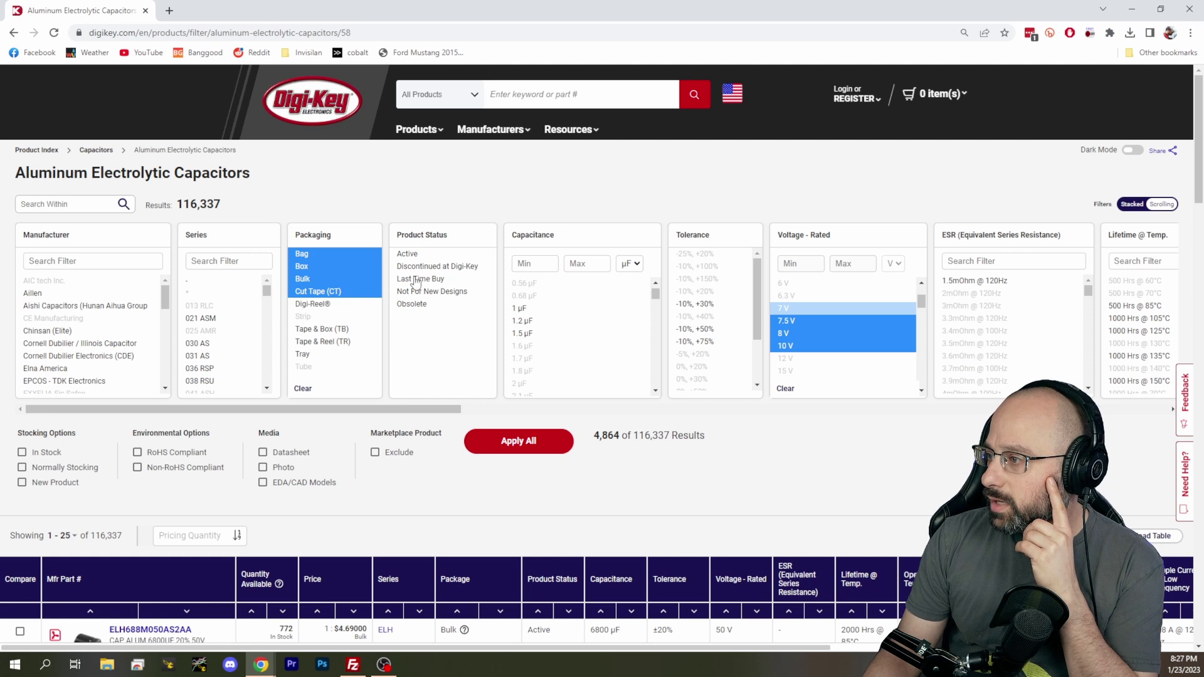
{"action": "left_click", "coordinate": [408, 254]}
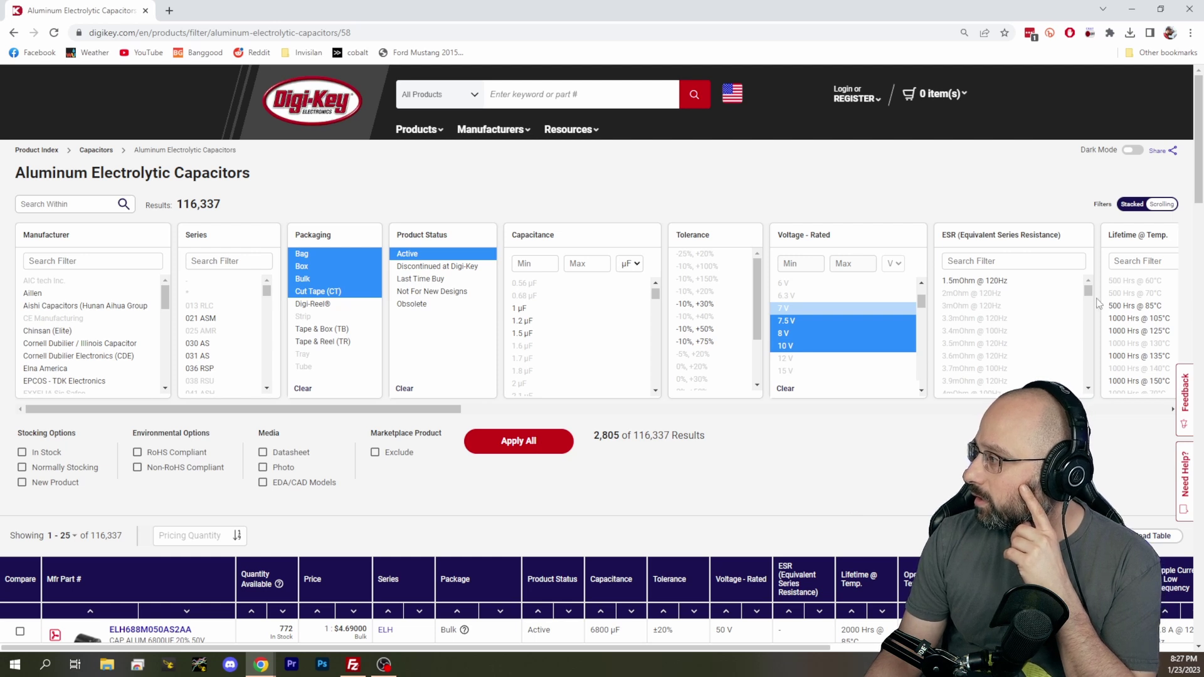
Step: Pick 1.5mOhm, 7mOhm and 6.8mOhm @ 120Hz in the ESR filter, previewing 7 results
{"action": "mouse_move", "coordinate": [1089, 292]}
{"action": "left_mouse_down"}
{"action": "mouse_move", "coordinate": [1090, 305]}
{"action": "mouse_move", "coordinate": [1089, 289]}
{"action": "left_mouse_up"}
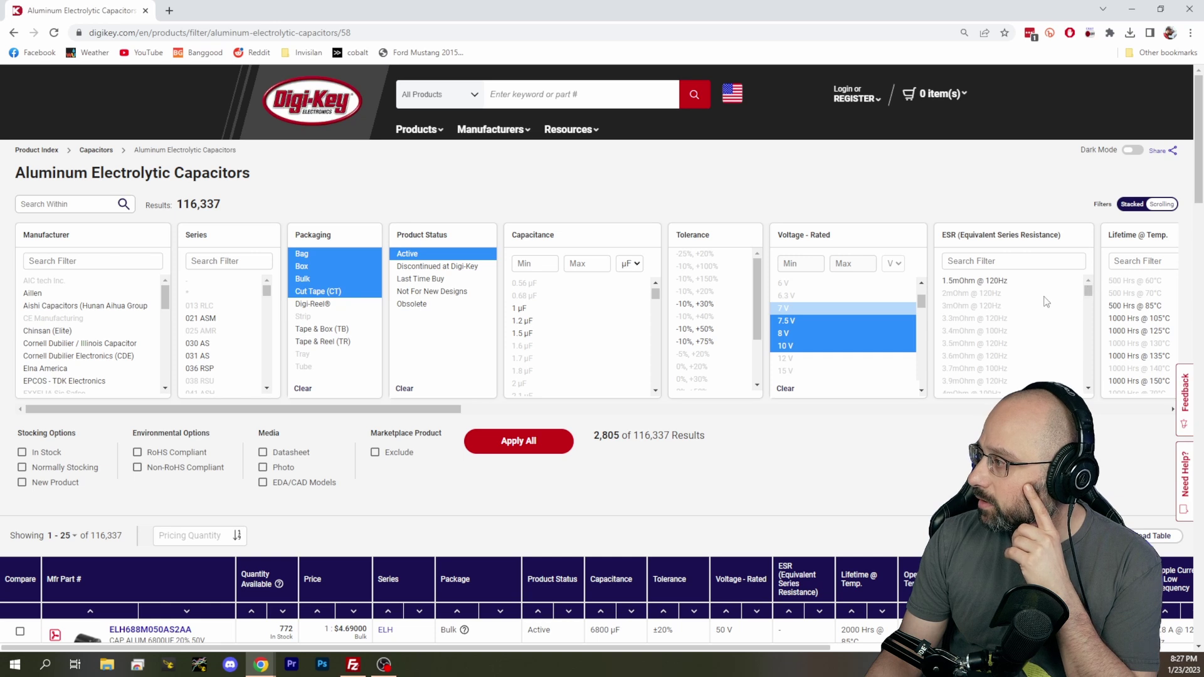
{"action": "left_click", "coordinate": [969, 281]}
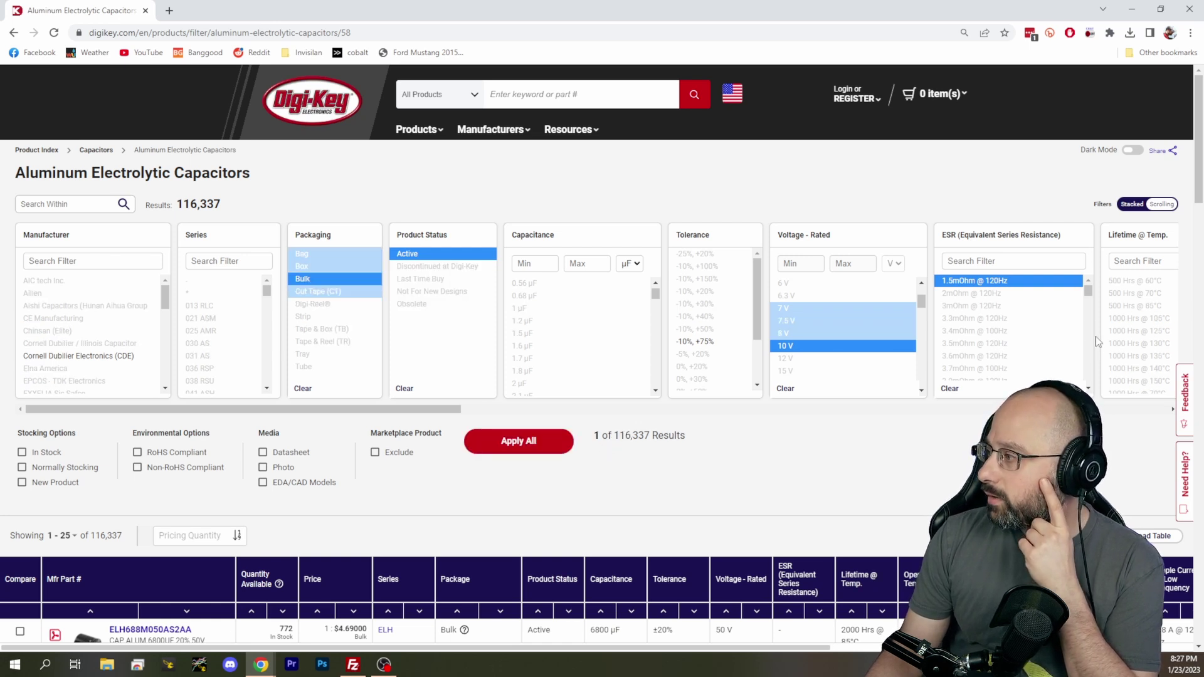
{"action": "left_click_drag", "start_coordinate": [1087, 294], "coordinate": [1089, 294]}
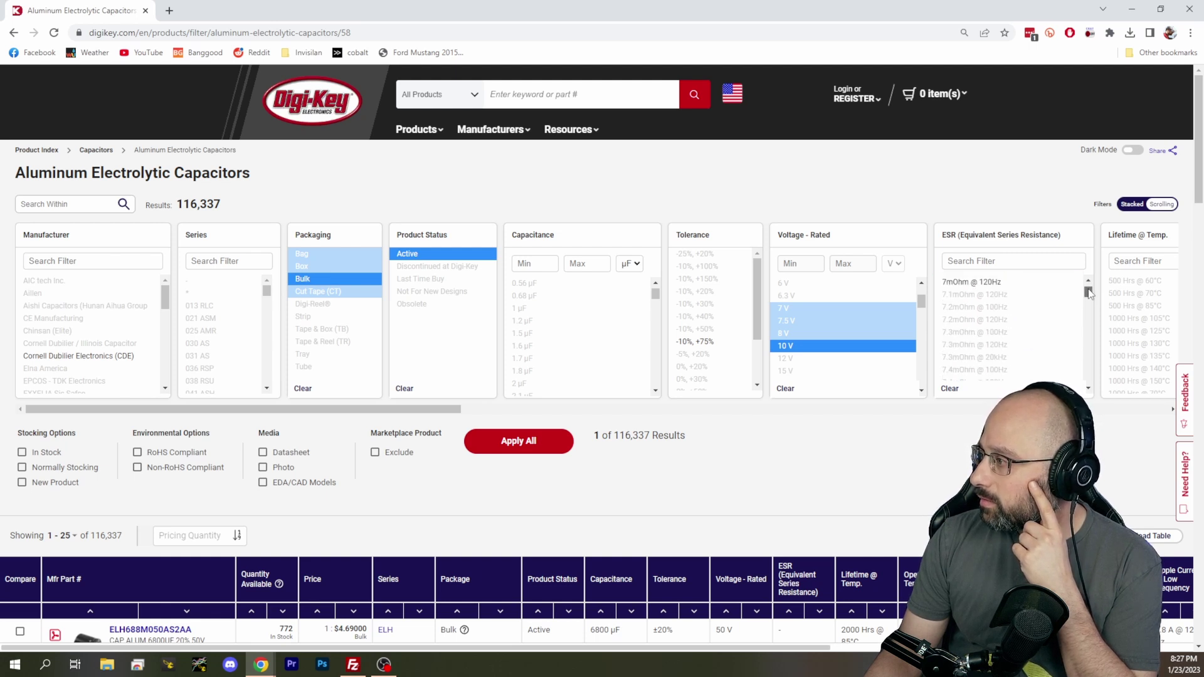
{"action": "left_click", "coordinate": [1003, 283]}
{"action": "scroll", "coordinate": [997, 314], "scroll_direction": "up", "scroll_amount": 3}
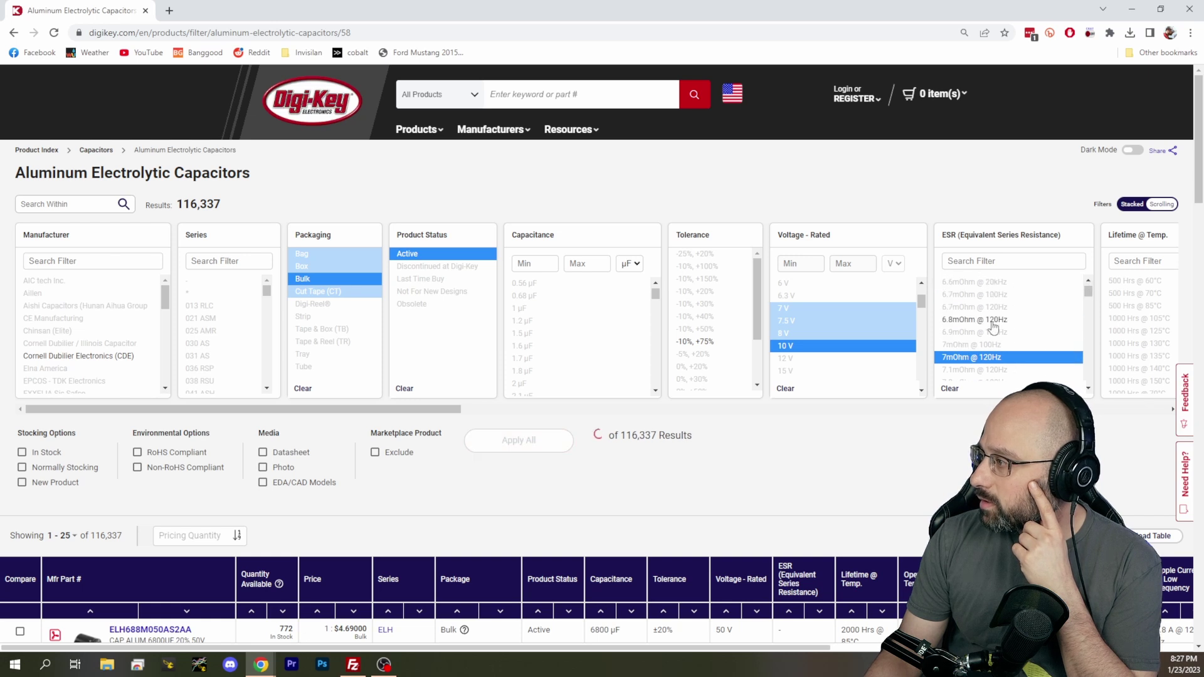
{"action": "left_click", "coordinate": [992, 321]}
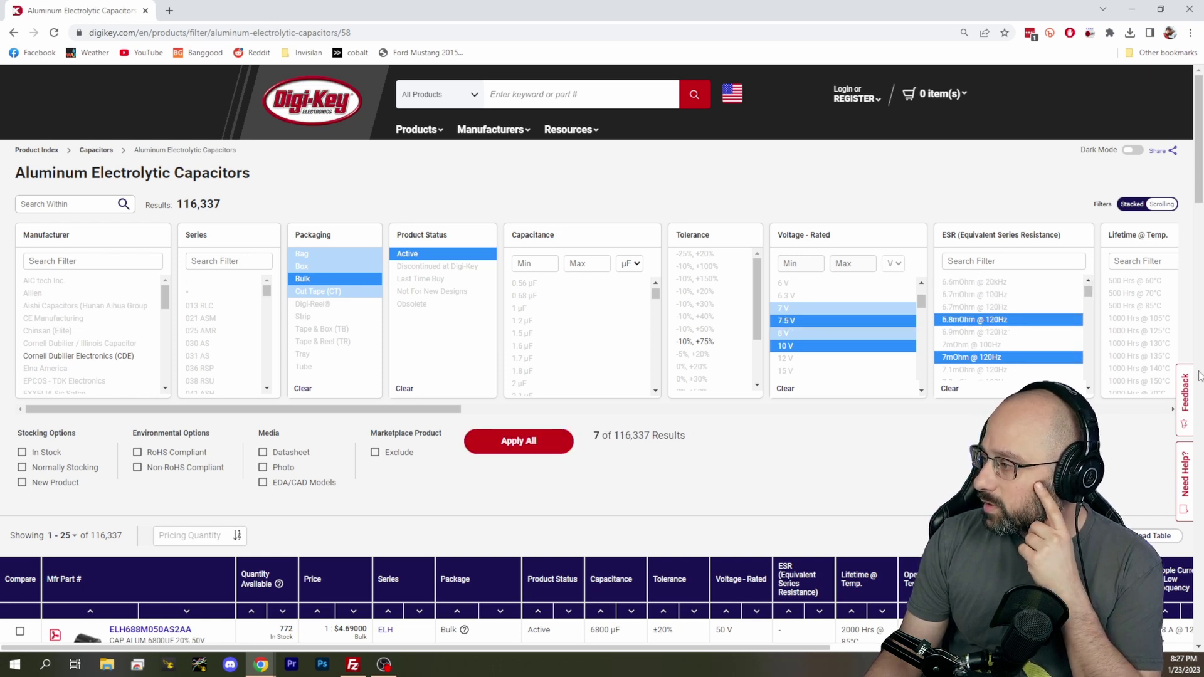
{"action": "scroll", "coordinate": [615, 457], "scroll_direction": "down", "scroll_amount": 3}
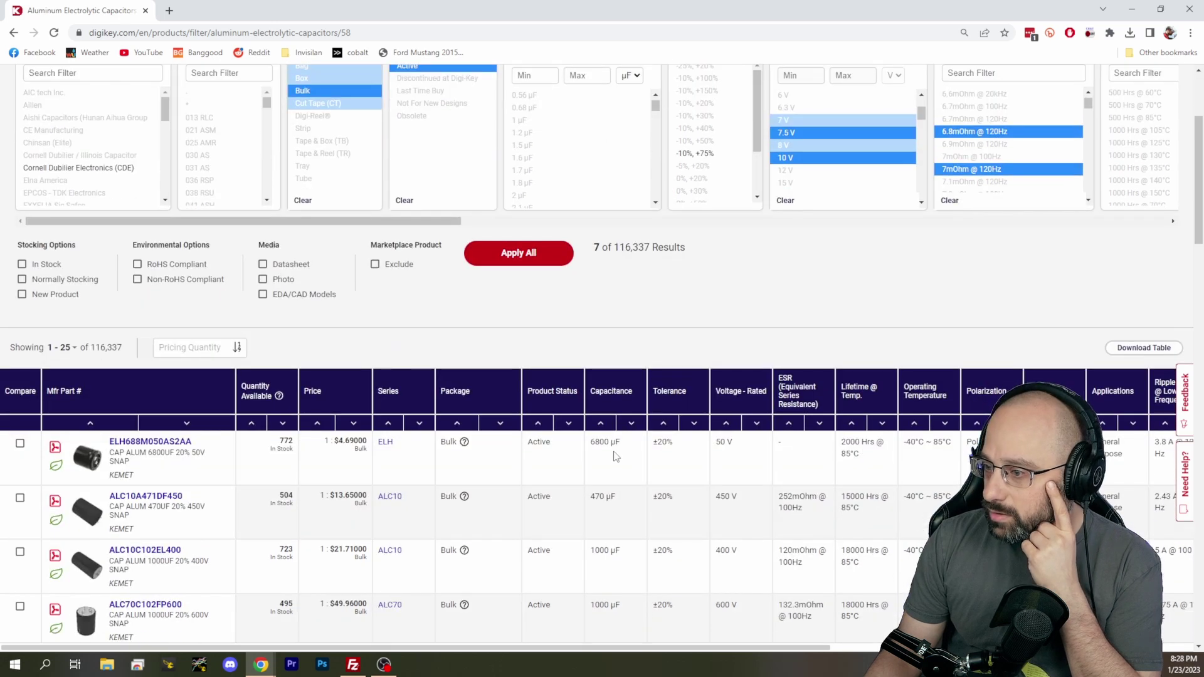
{"action": "scroll", "coordinate": [614, 456], "scroll_direction": "up", "scroll_amount": 1}
{"action": "scroll", "coordinate": [614, 453], "scroll_direction": "up", "scroll_amount": 2}
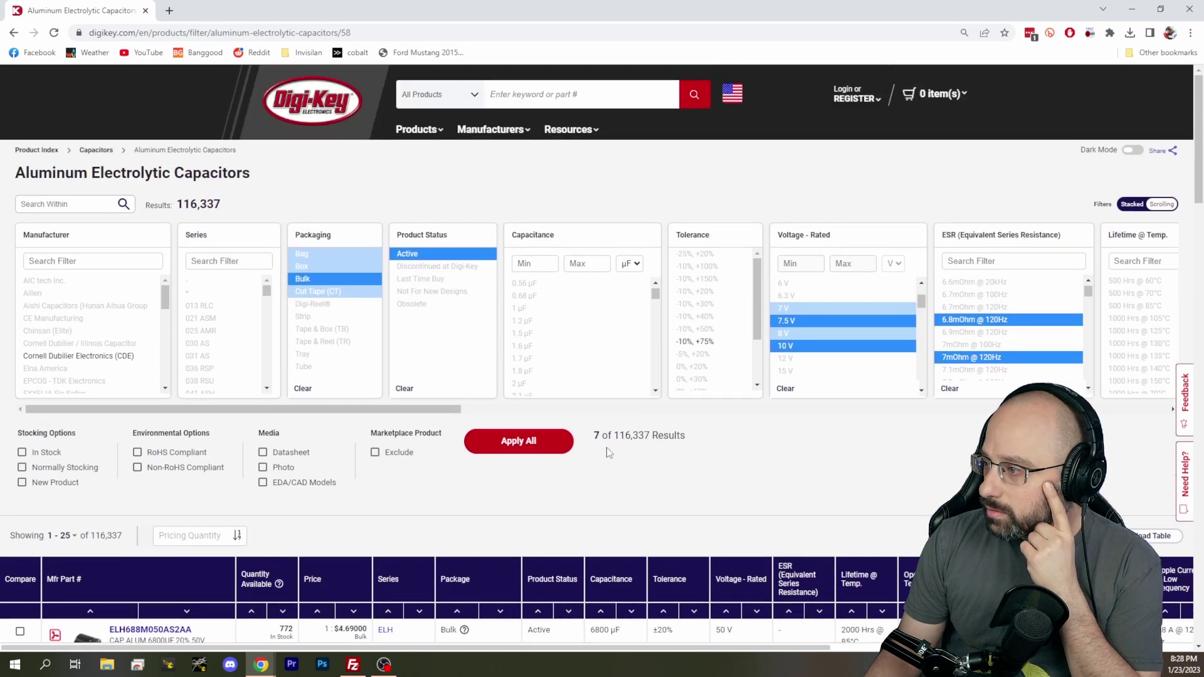
Step: Apply all pending filters and review the 7 resulting capacitors across the table columns
{"action": "left_click", "coordinate": [517, 439]}
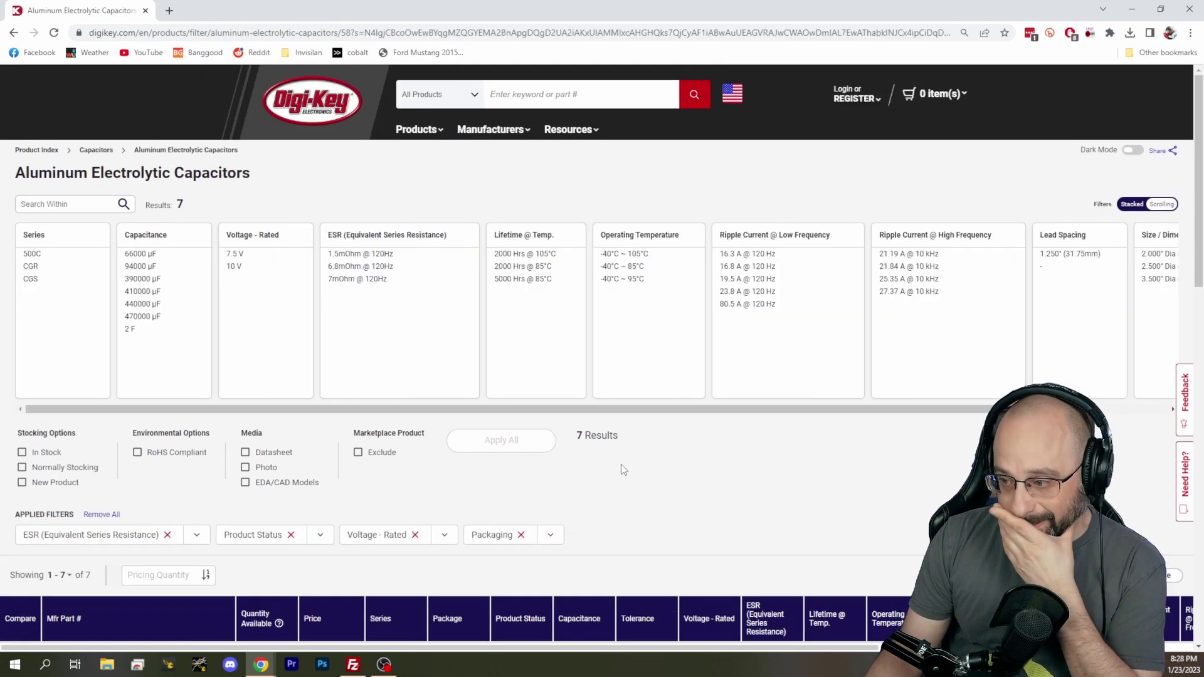
{"action": "scroll", "coordinate": [616, 462], "scroll_direction": "down", "scroll_amount": 4}
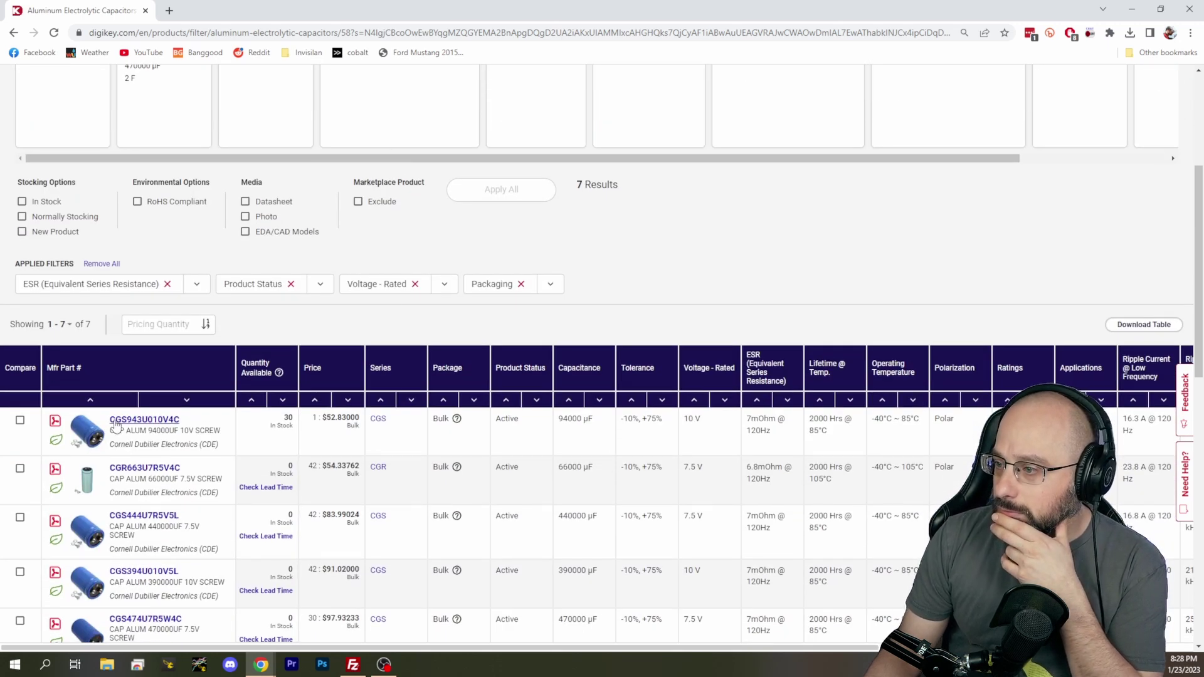
{"action": "mouse_move", "coordinate": [100, 439]}
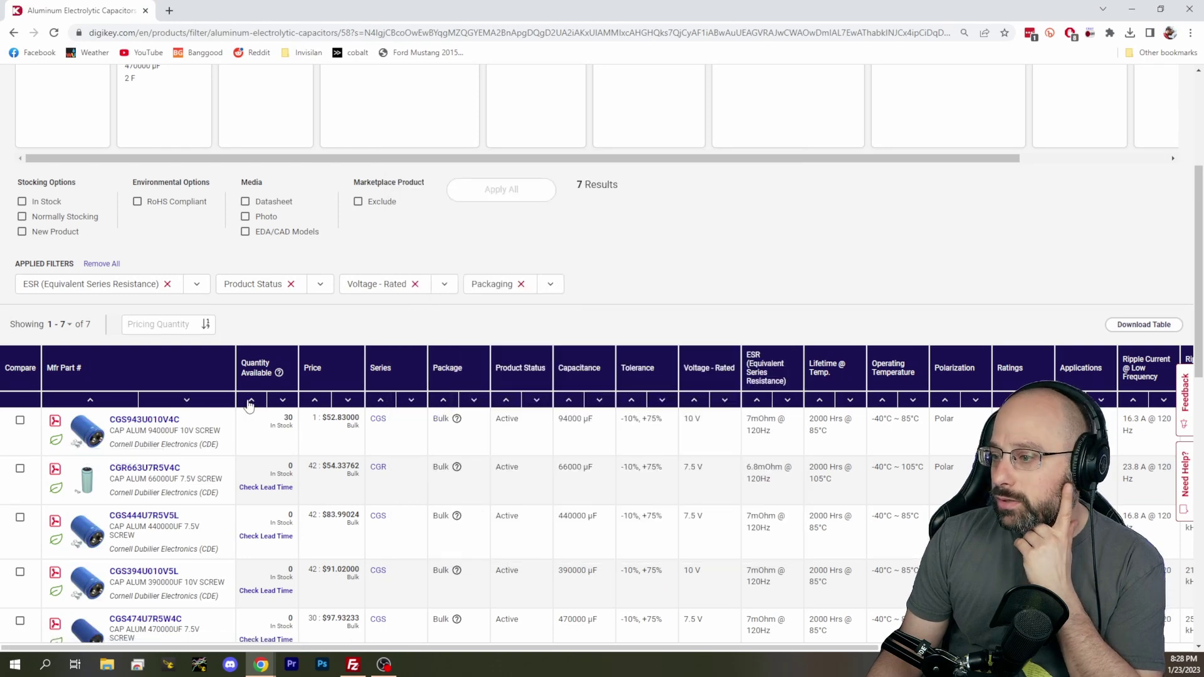
{"action": "scroll", "coordinate": [248, 401], "scroll_direction": "up", "scroll_amount": 4}
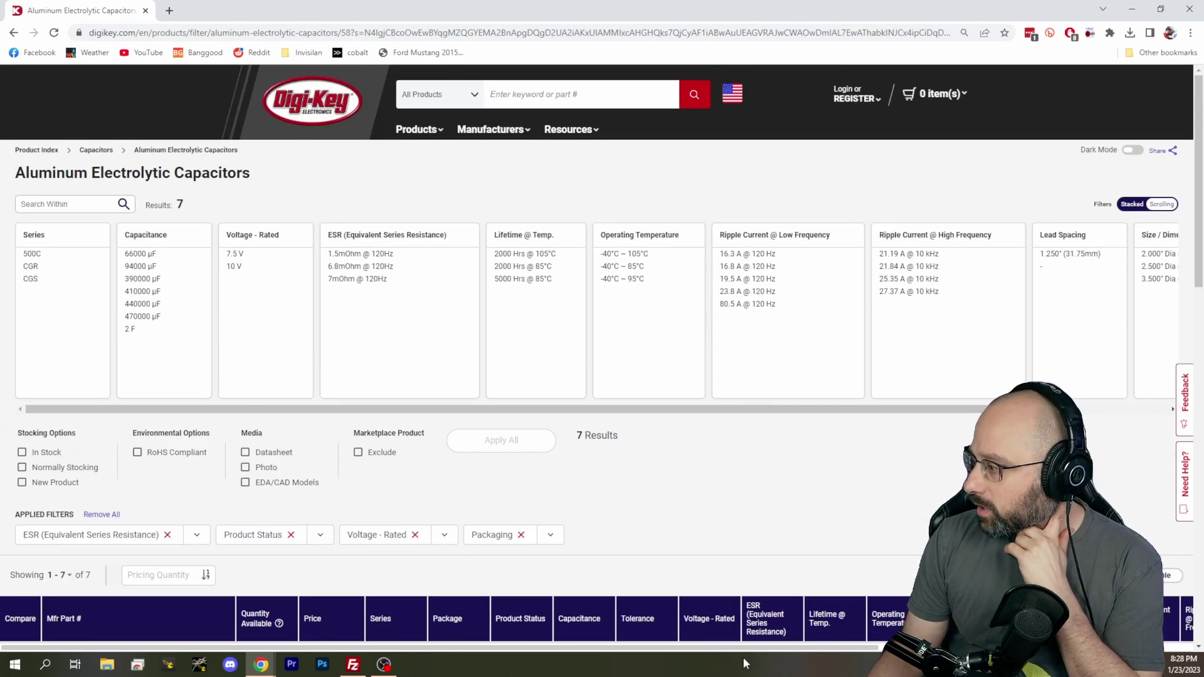
{"action": "mouse_move", "coordinate": [743, 647]}
{"action": "left_mouse_down"}
{"action": "mouse_move", "coordinate": [925, 647]}
{"action": "mouse_move", "coordinate": [743, 647]}
{"action": "left_mouse_up"}
{"action": "left_click_drag", "start_coordinate": [962, 411], "coordinate": [1113, 408]}
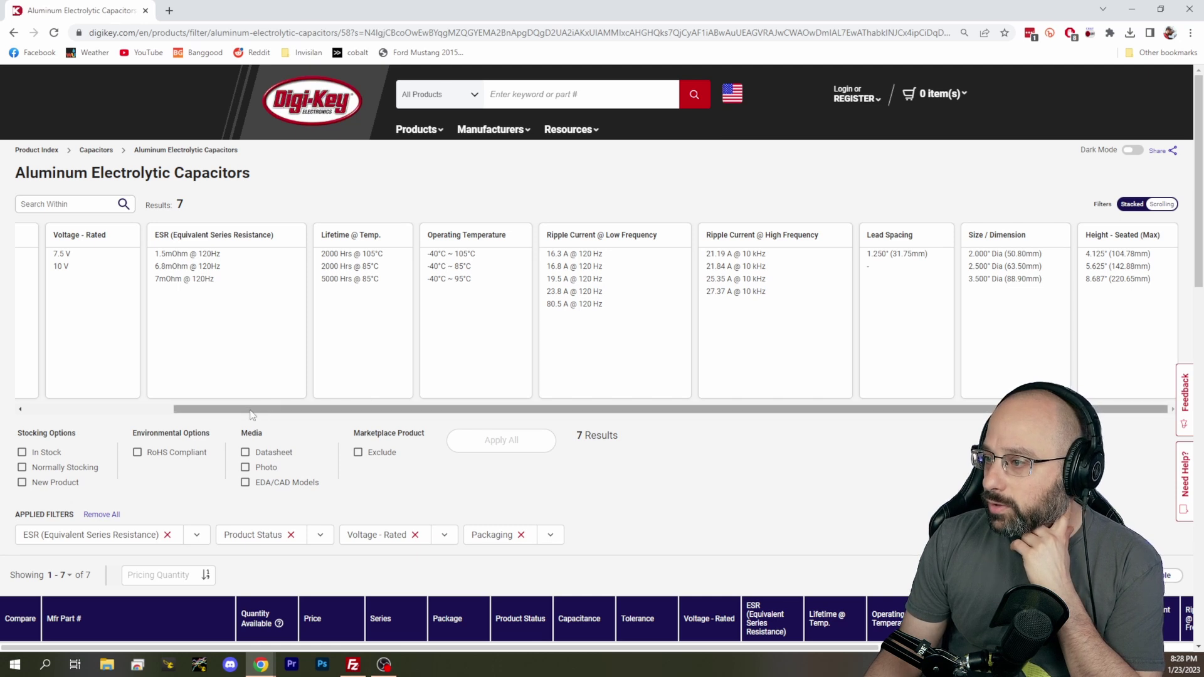
{"action": "left_click_drag", "start_coordinate": [241, 410], "coordinate": [10, 410]}
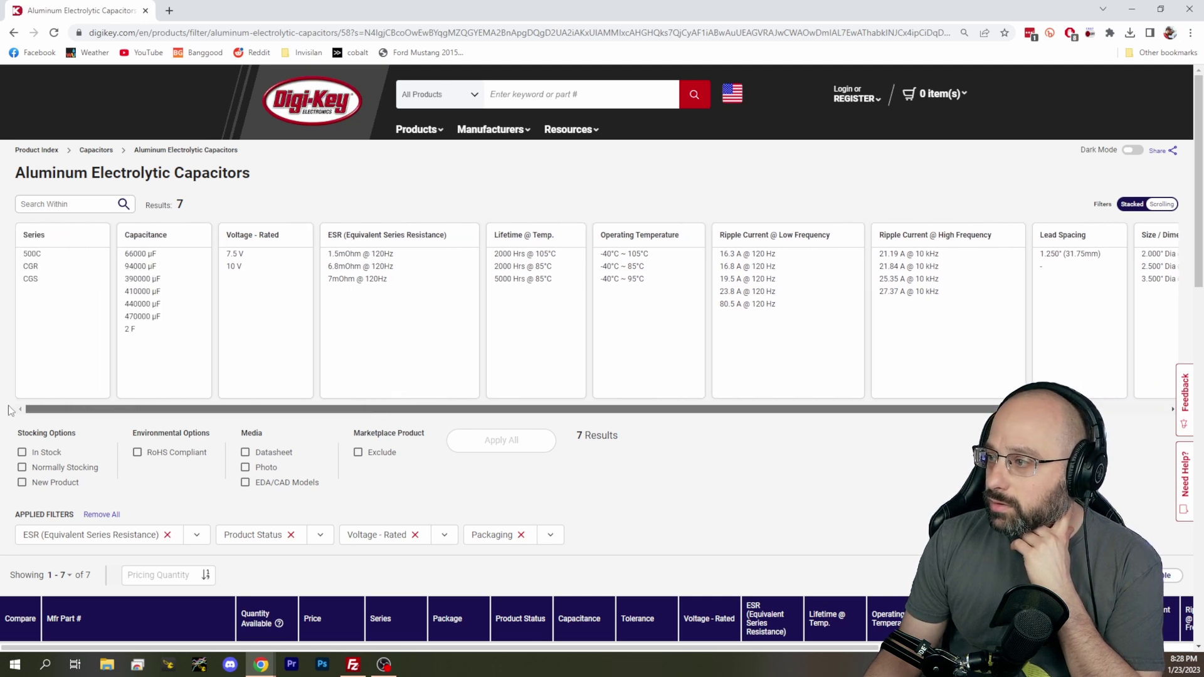
{"action": "left_click_drag", "start_coordinate": [17, 410], "coordinate": [292, 409]}
{"action": "scroll", "coordinate": [326, 500], "scroll_direction": "down", "scroll_amount": 10}
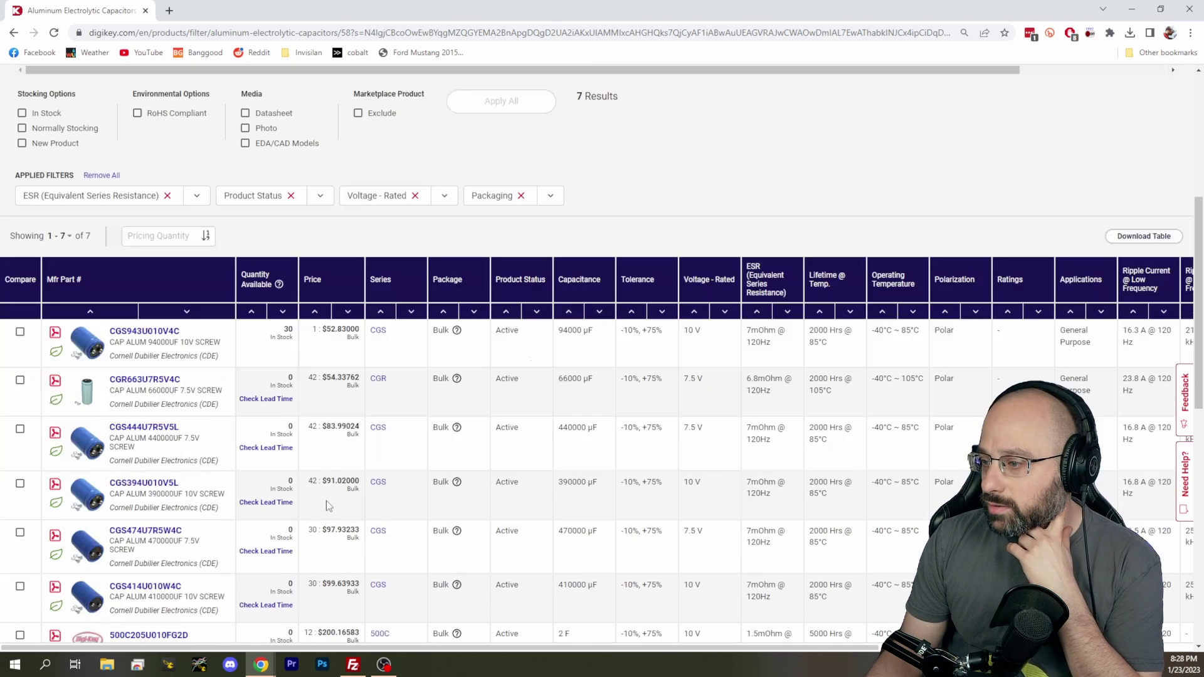
{"action": "scroll", "coordinate": [537, 439], "scroll_direction": "up", "scroll_amount": 9}
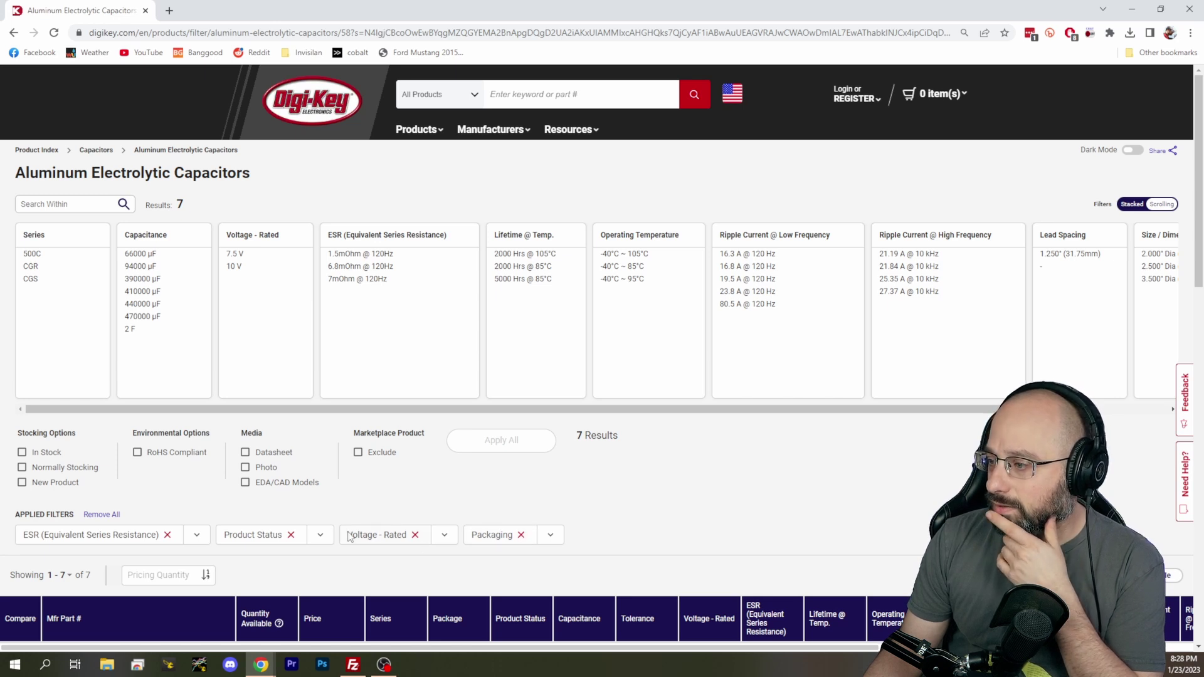
Step: Remove the ESR filter chip and browse the 2,805 results and the Capacitance list
{"action": "left_click", "coordinate": [168, 534]}
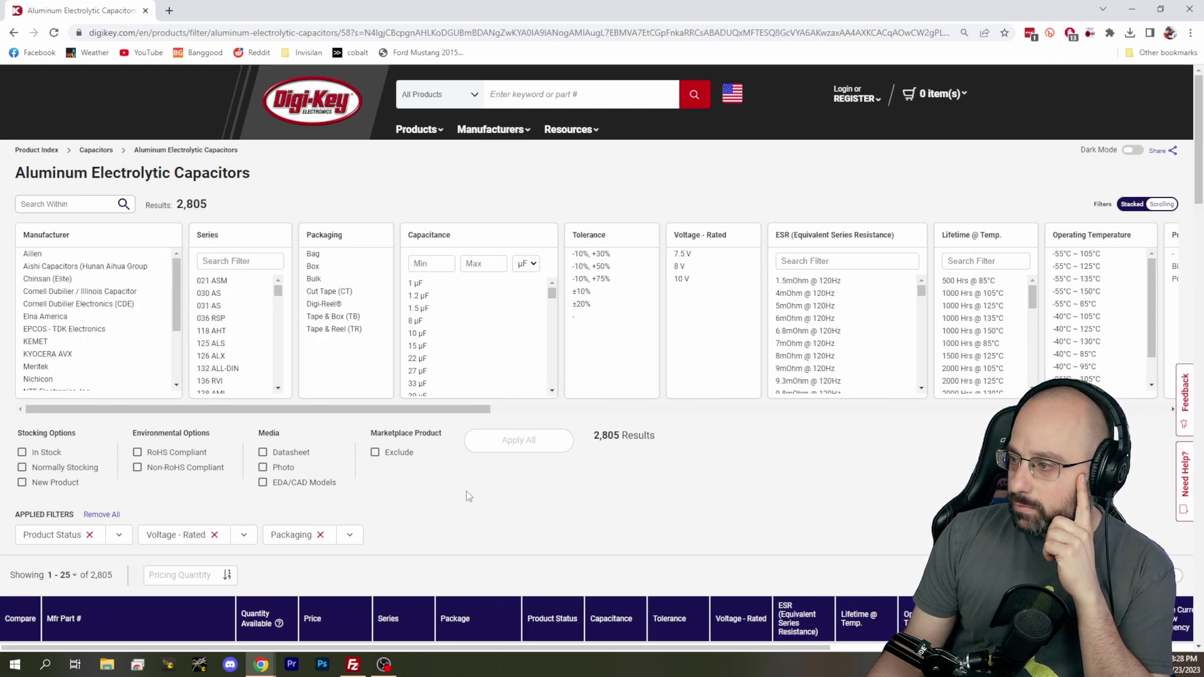
{"action": "scroll", "coordinate": [465, 496], "scroll_direction": "down", "scroll_amount": 5}
{"action": "scroll", "coordinate": [430, 492], "scroll_direction": "down", "scroll_amount": 2}
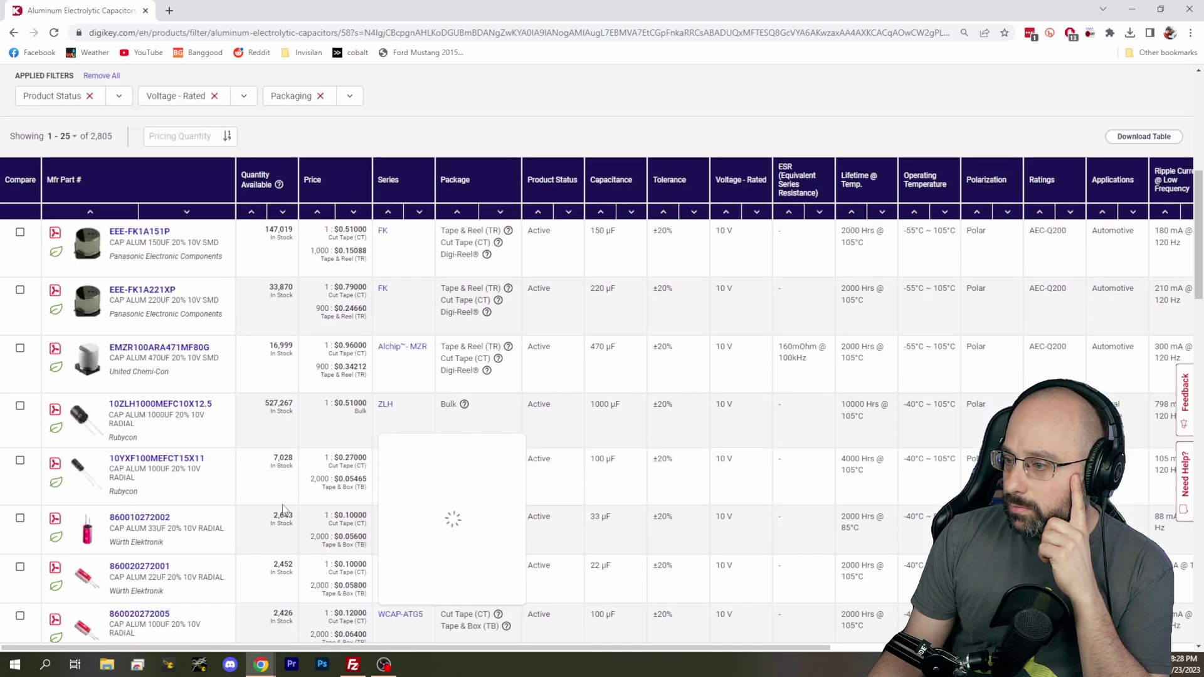
{"action": "mouse_move", "coordinate": [81, 415]}
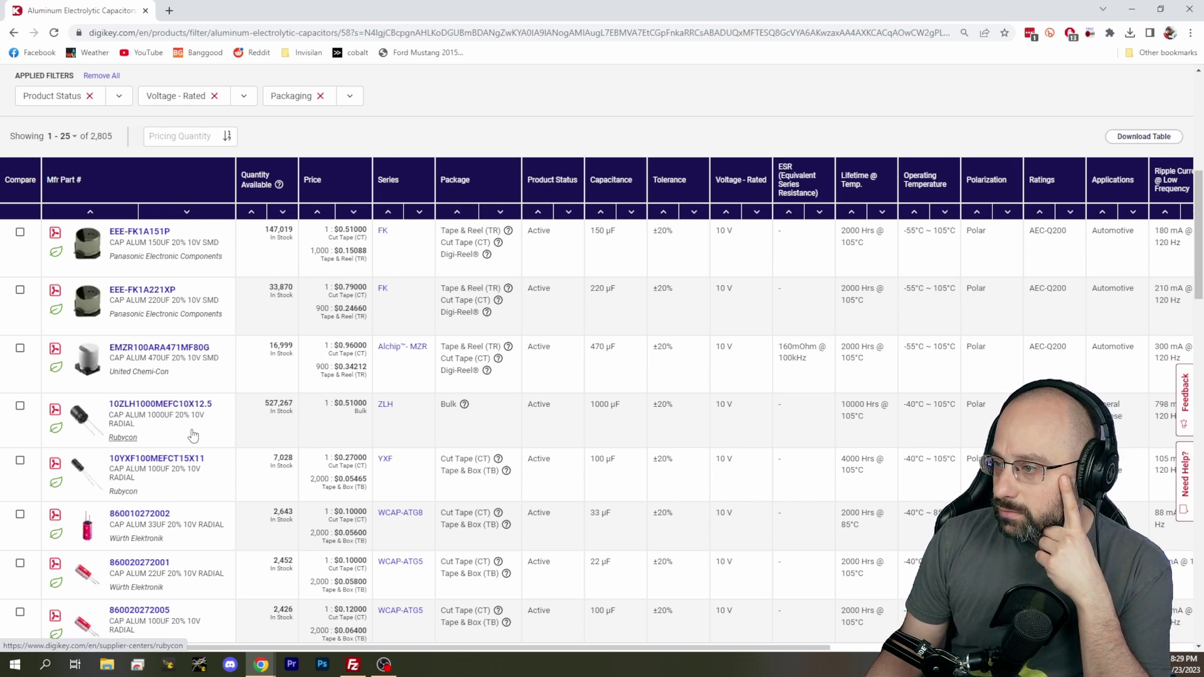
{"action": "scroll", "coordinate": [193, 435], "scroll_direction": "up", "scroll_amount": 7}
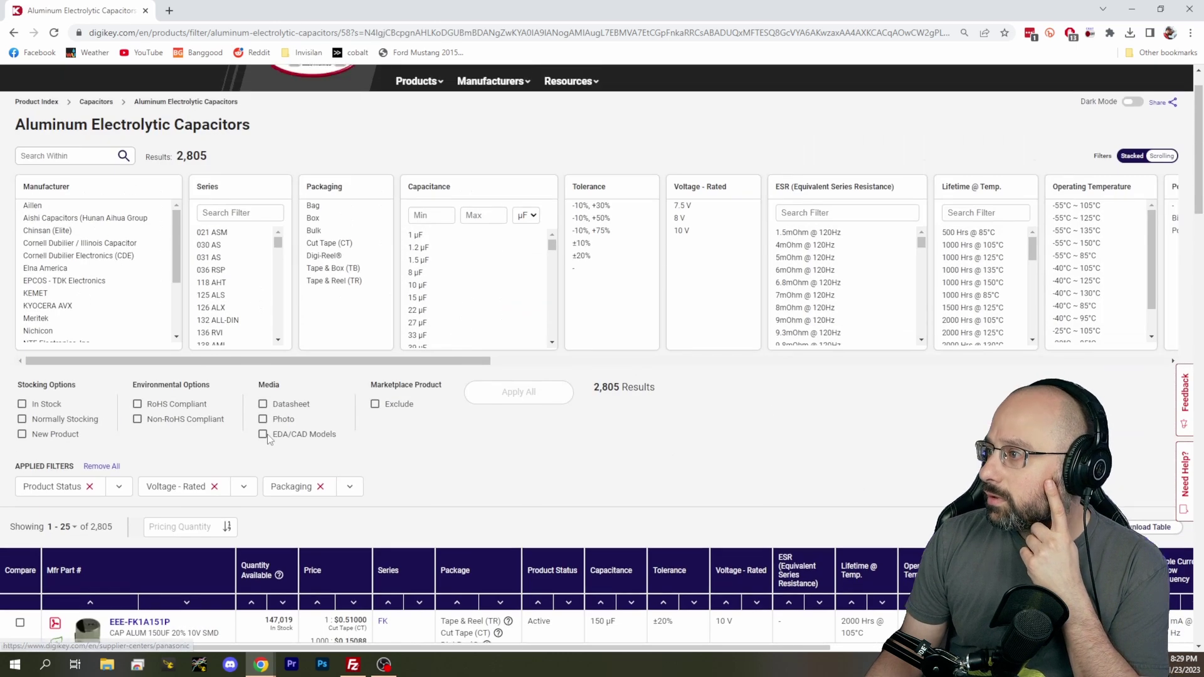
{"action": "scroll", "coordinate": [486, 304], "scroll_direction": "down", "scroll_amount": 3}
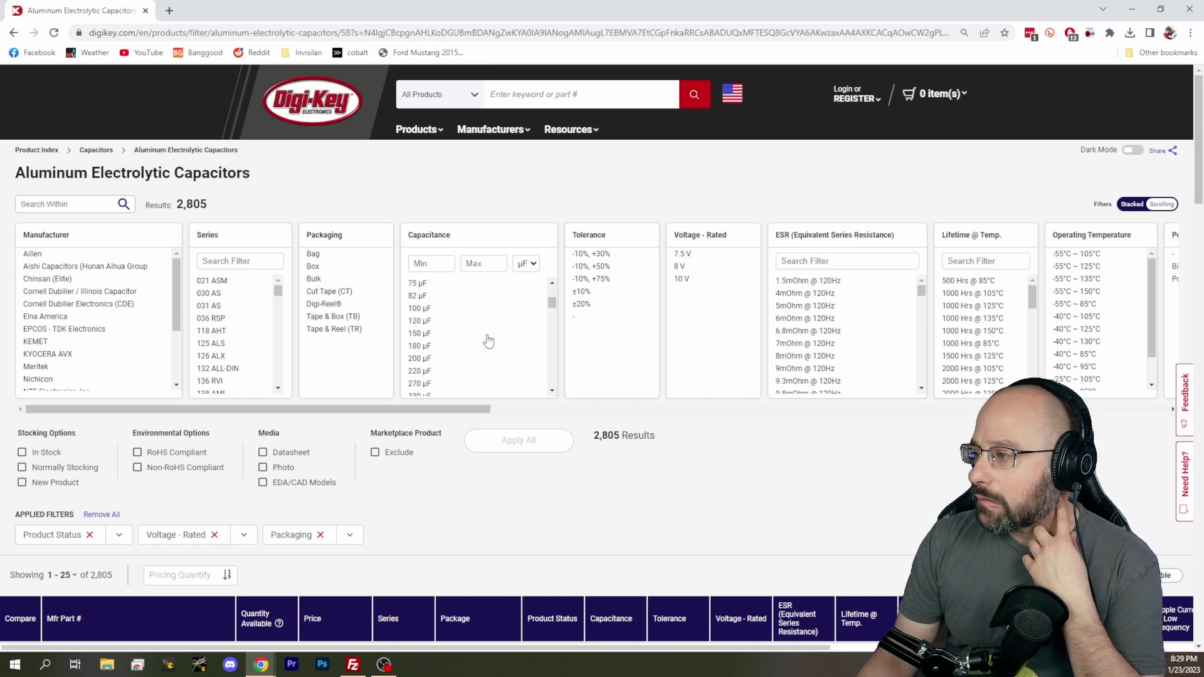
{"action": "scroll", "coordinate": [489, 341], "scroll_direction": "down", "scroll_amount": 2}
{"action": "scroll", "coordinate": [490, 338], "scroll_direction": "up", "scroll_amount": 2}
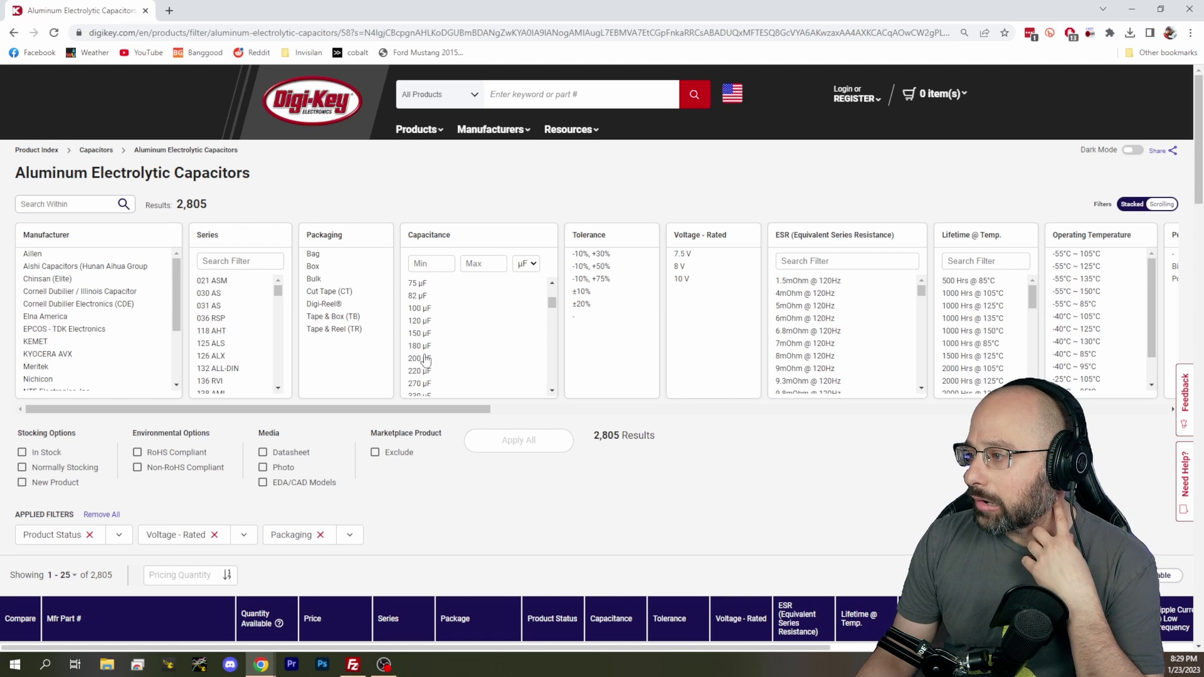
Step: Select capacitance from 100 µF through 500 µF and apply it, leaving 700 parts
{"action": "left_click", "coordinate": [418, 308]}
{"action": "scroll", "coordinate": [489, 341], "scroll_direction": "down", "scroll_amount": 2}
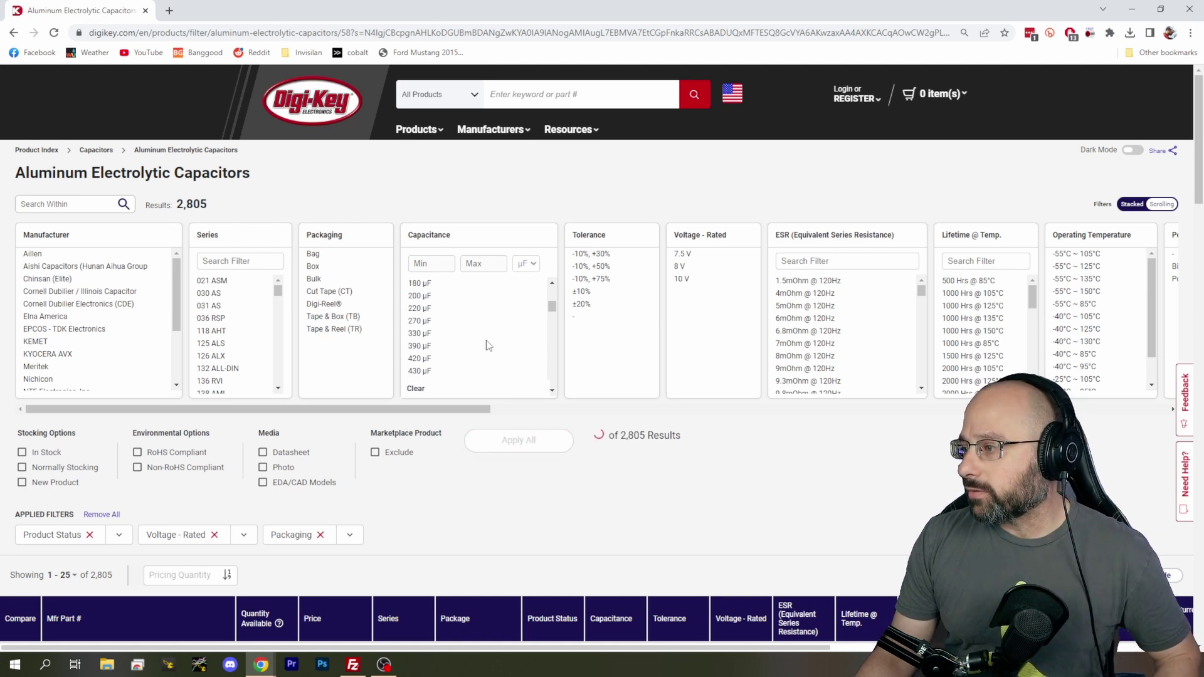
{"action": "left_click", "coordinate": [425, 333], "text": "shift"}
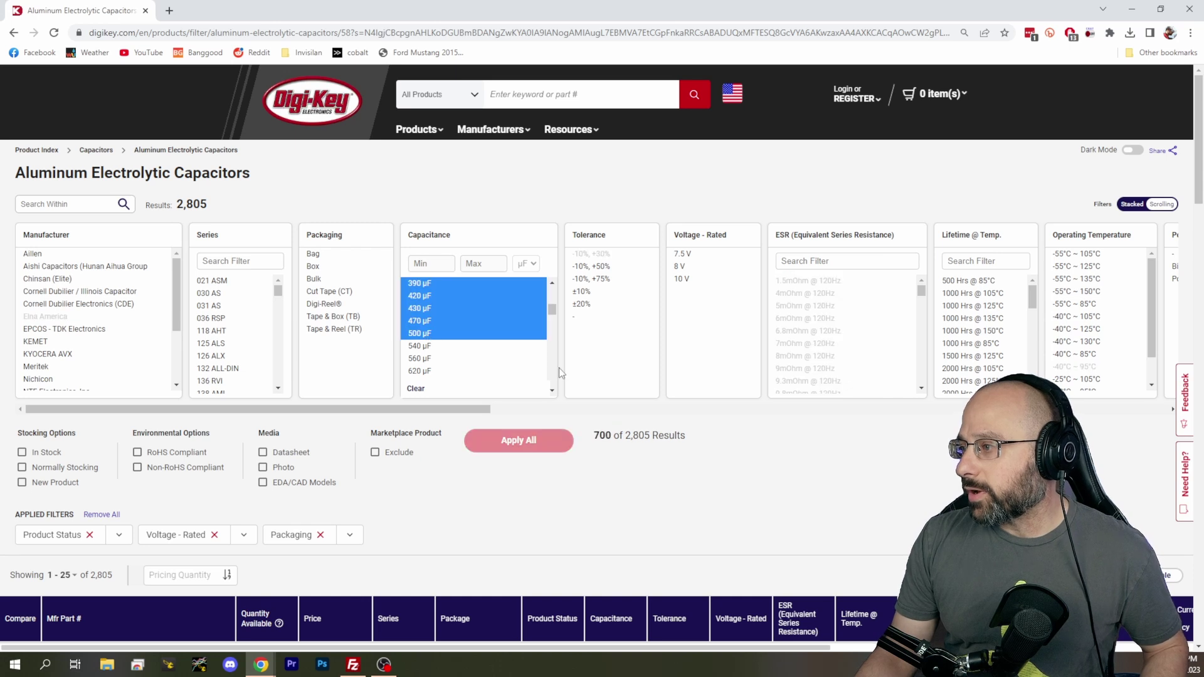
{"action": "left_click", "coordinate": [486, 437]}
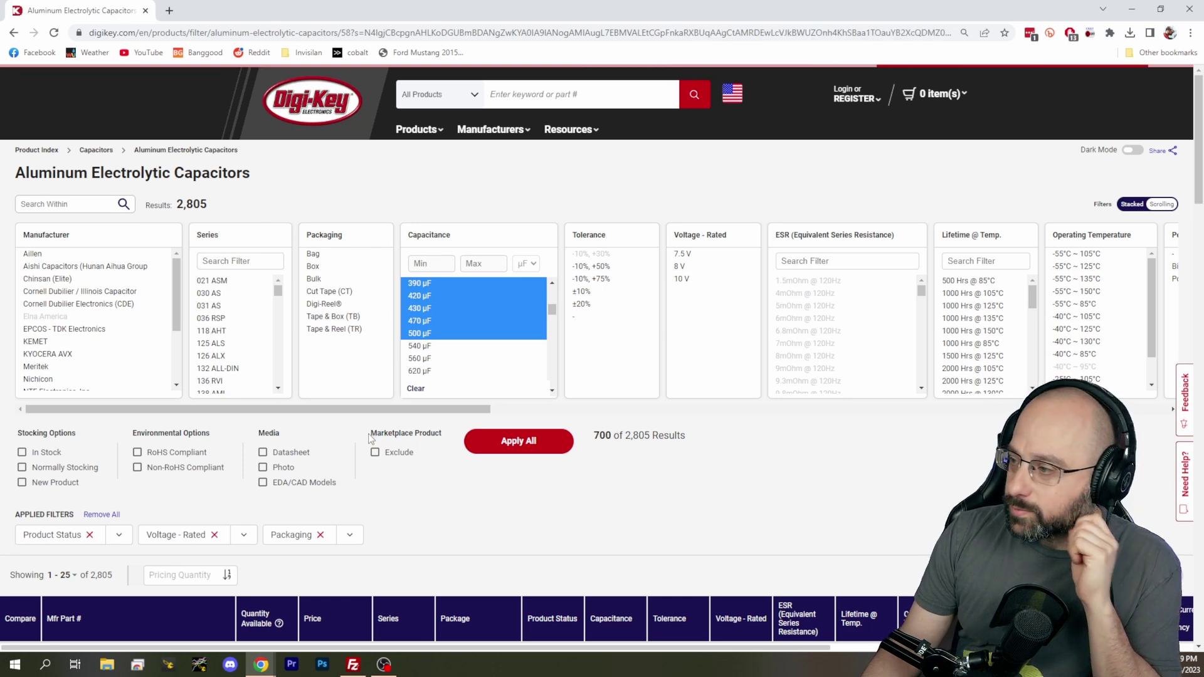
{"action": "scroll", "coordinate": [432, 489], "scroll_direction": "down", "scroll_amount": 5}
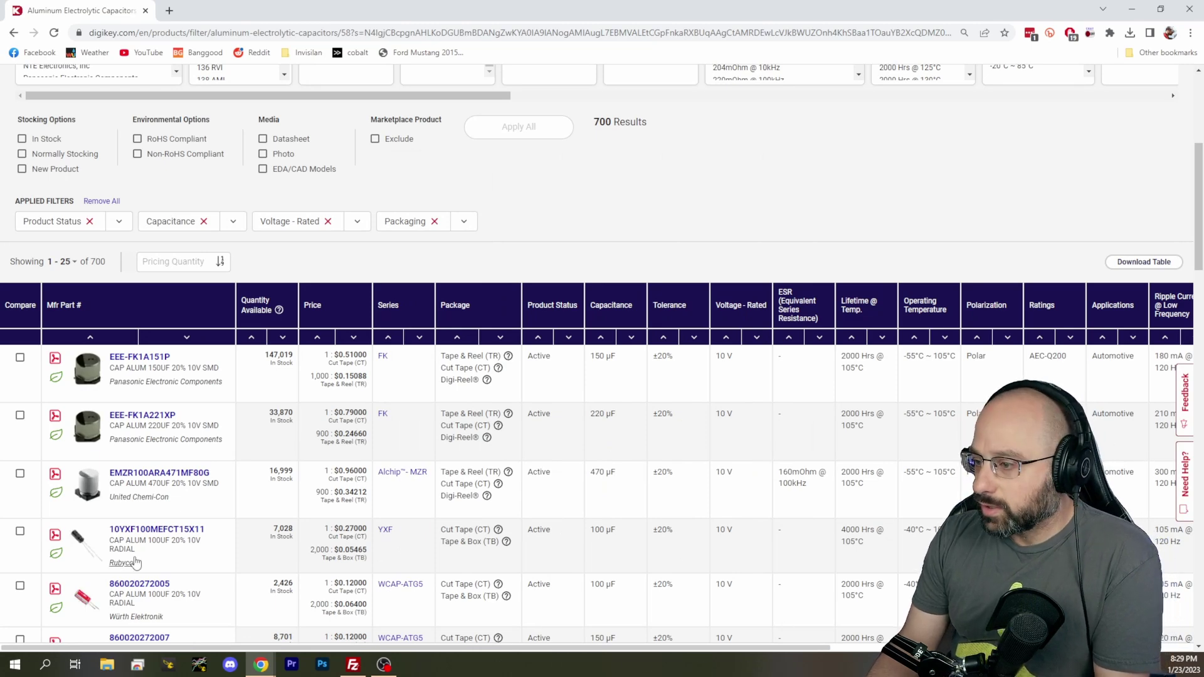
{"action": "mouse_move", "coordinate": [88, 552]}
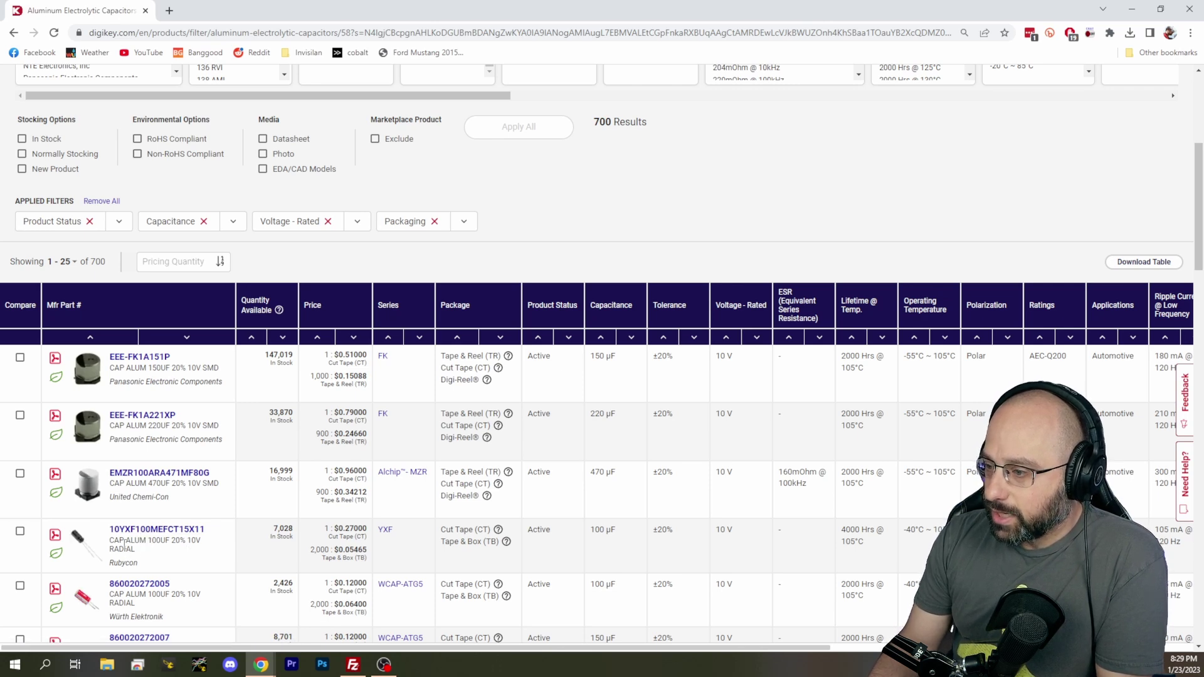
{"action": "scroll", "coordinate": [251, 544], "scroll_direction": "up", "scroll_amount": 5}
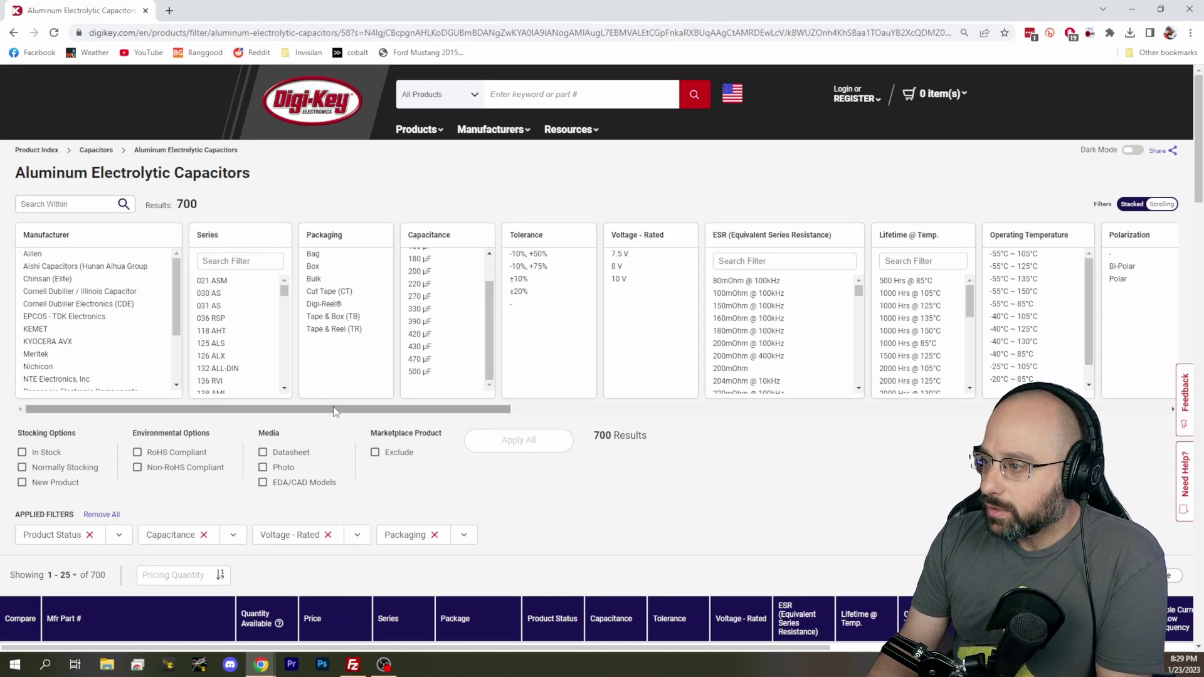
{"action": "left_click_drag", "start_coordinate": [333, 412], "coordinate": [993, 404]}
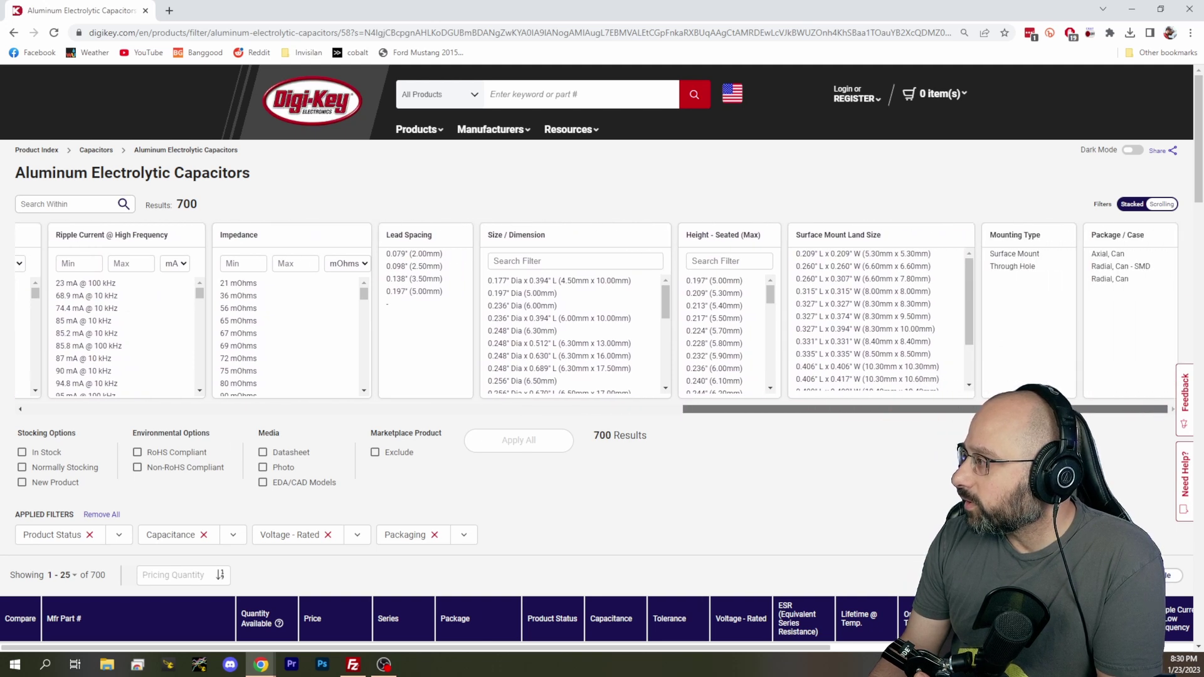
{"action": "left_click", "coordinate": [1010, 266]}
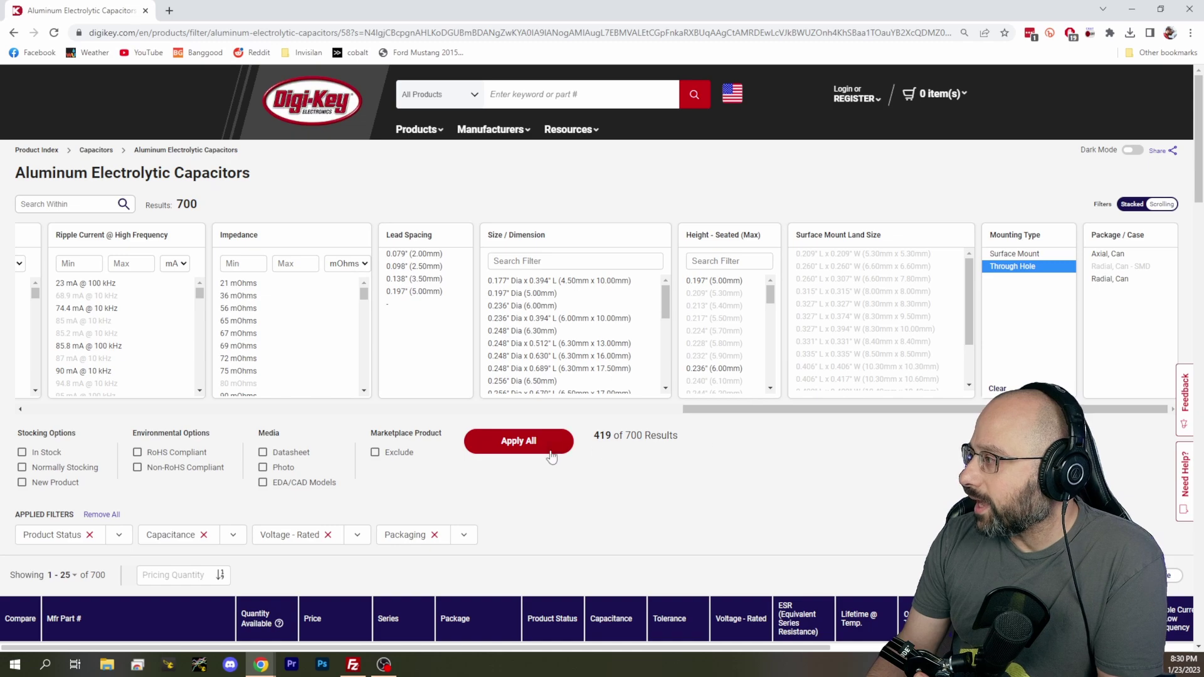
Step: Apply the Through Hole mounting filter, leaving 419 capacitors
{"action": "left_click", "coordinate": [535, 439]}
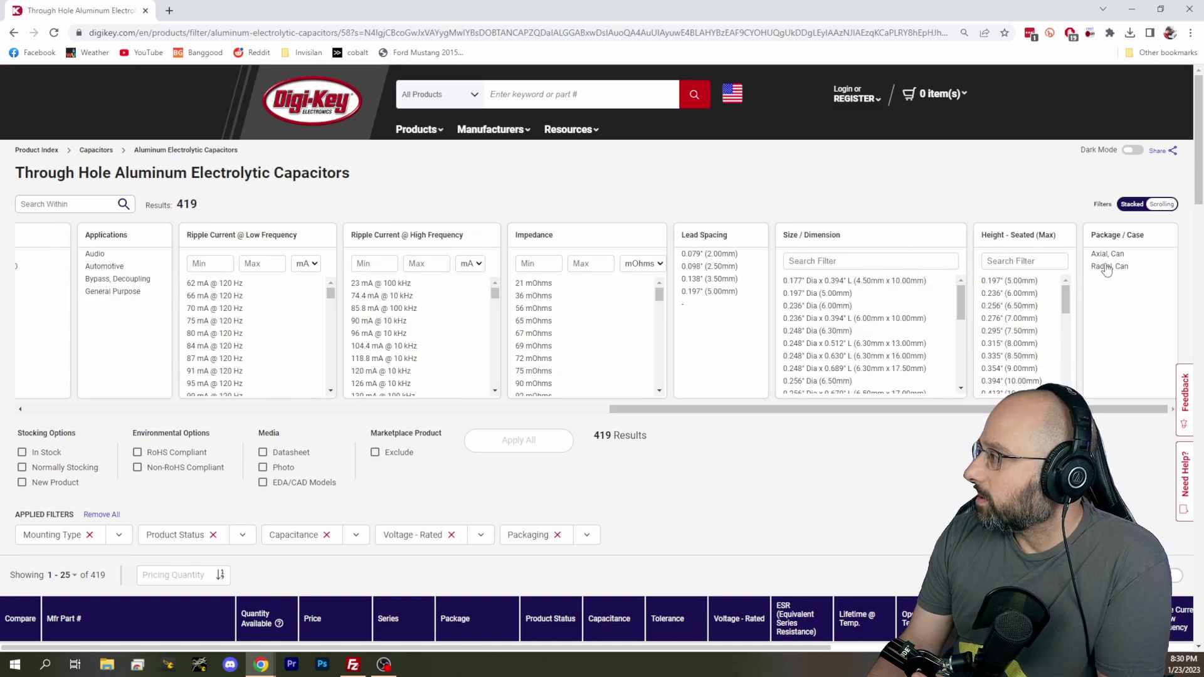
{"action": "scroll", "coordinate": [604, 485], "scroll_direction": "down", "scroll_amount": 8}
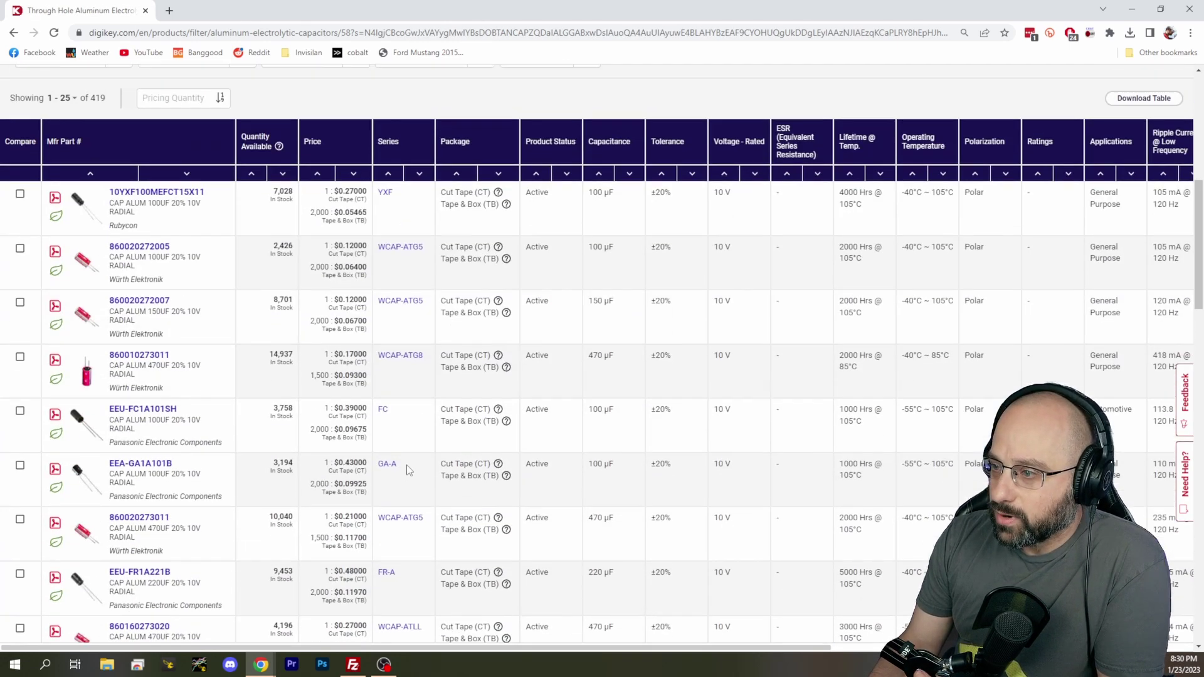
{"action": "scroll", "coordinate": [395, 473], "scroll_direction": "up", "scroll_amount": 3}
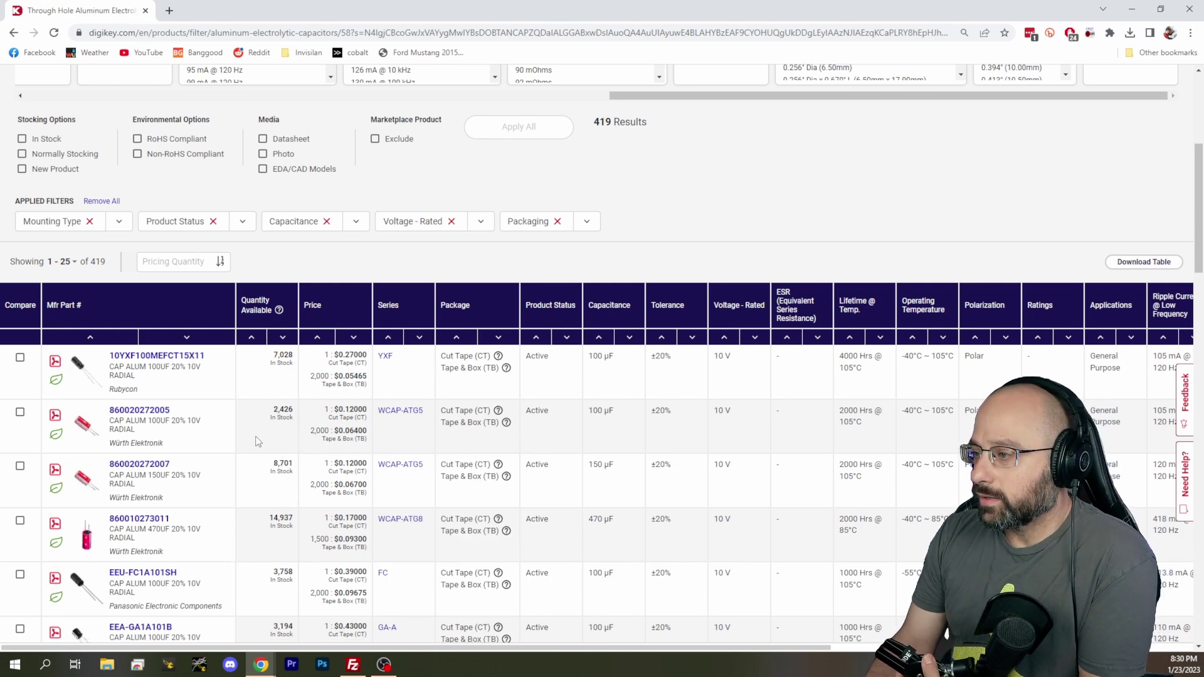
Step: Open 10YXF100MEFCT15X11 in a new tab, check its 105°C rating, then return to results
{"action": "middle_click", "coordinate": [168, 358]}
{"action": "left_click", "coordinate": [219, 9]}
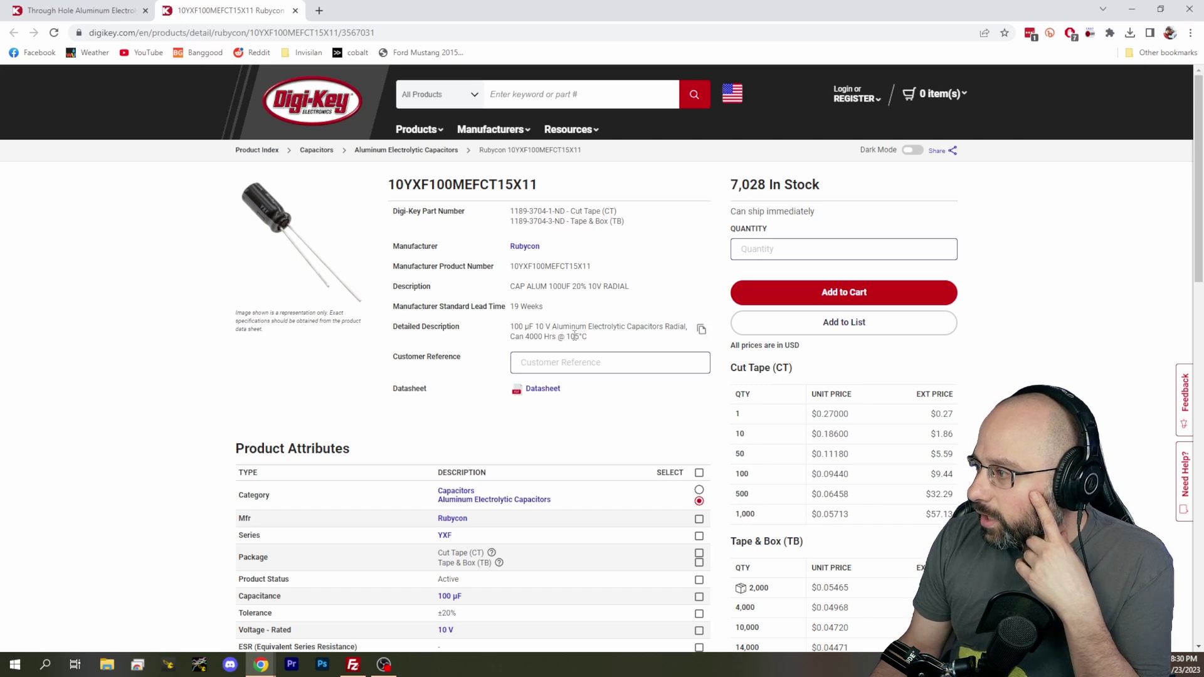
{"action": "left_click_drag", "start_coordinate": [571, 337], "coordinate": [620, 365]}
{"action": "left_click", "coordinate": [126, 10]}
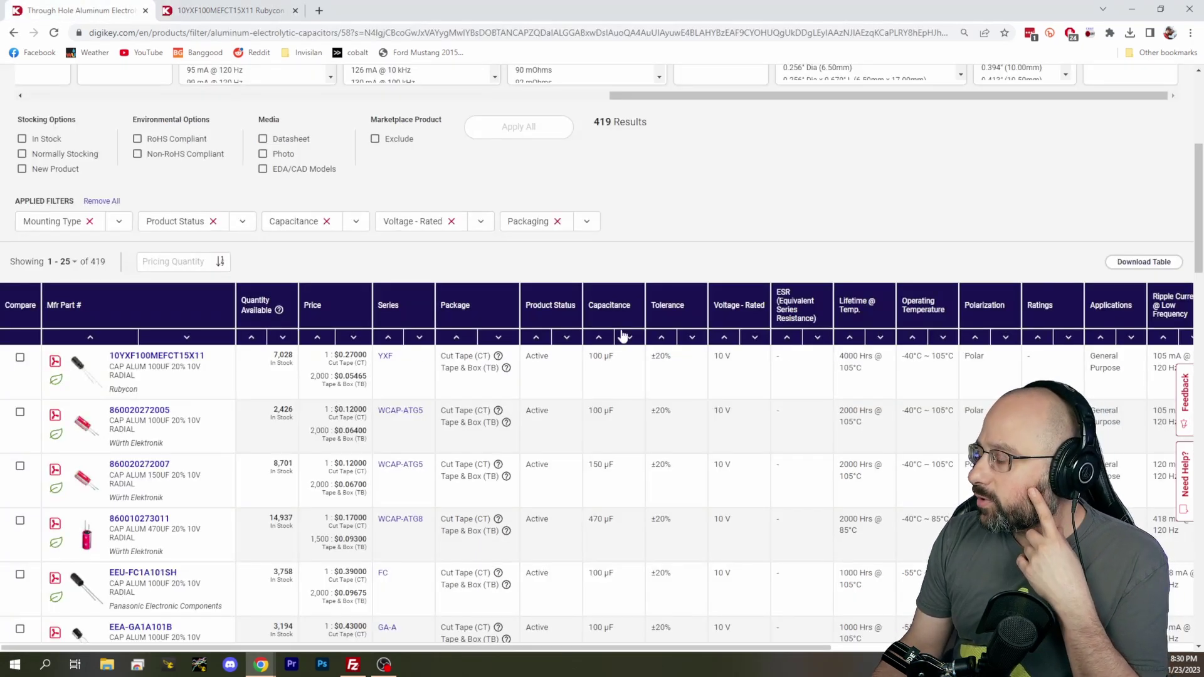
{"action": "scroll", "coordinate": [619, 333], "scroll_direction": "up", "scroll_amount": 5}
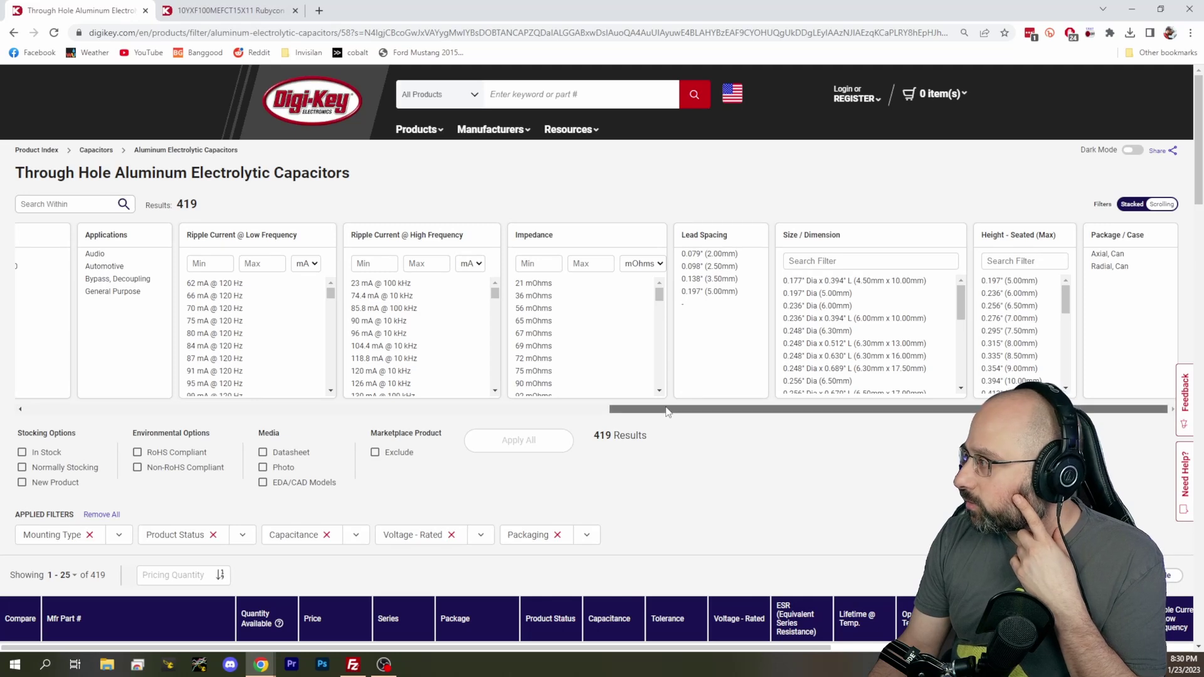
{"action": "left_click_drag", "start_coordinate": [661, 409], "coordinate": [430, 403]}
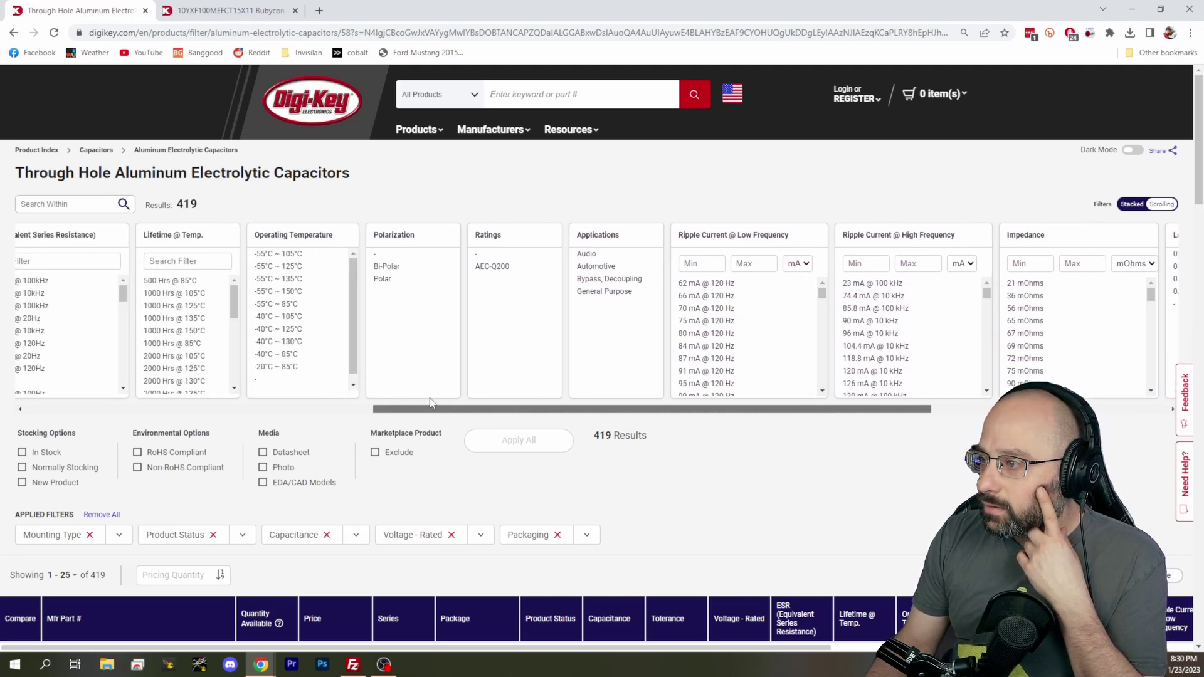
Step: Filter operating temperature to -55°C ~ 105°C and apply, leaving 108 through-hole parts
{"action": "left_click", "coordinate": [282, 255]}
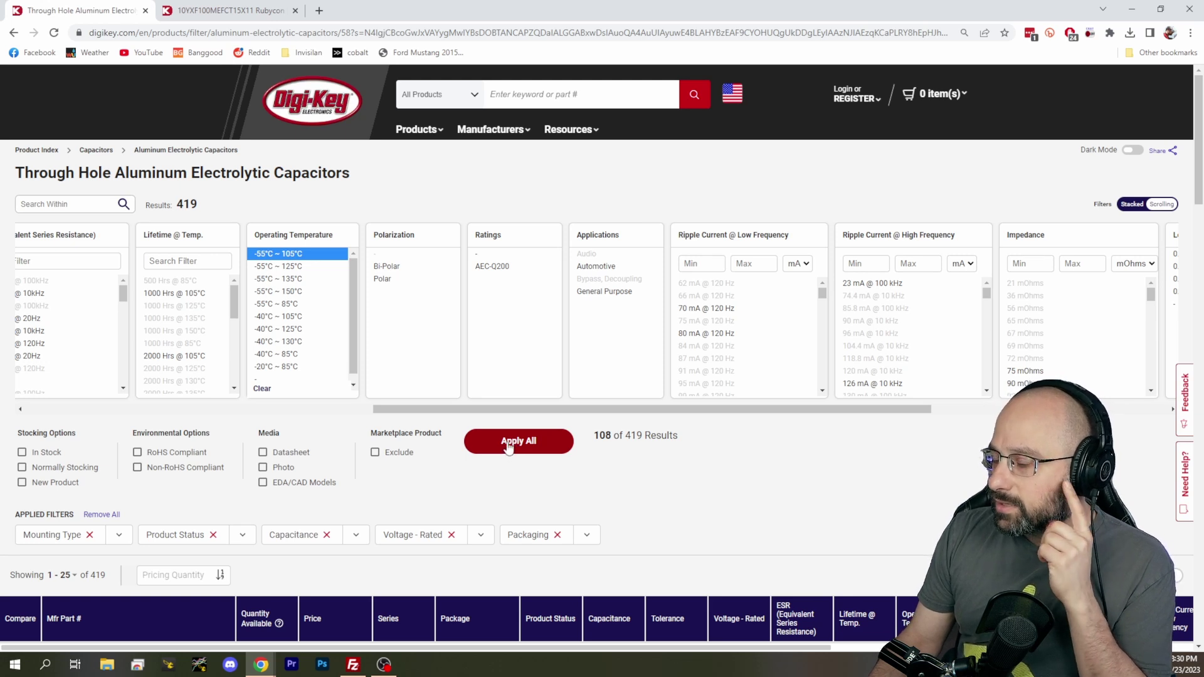
{"action": "left_click", "coordinate": [555, 444]}
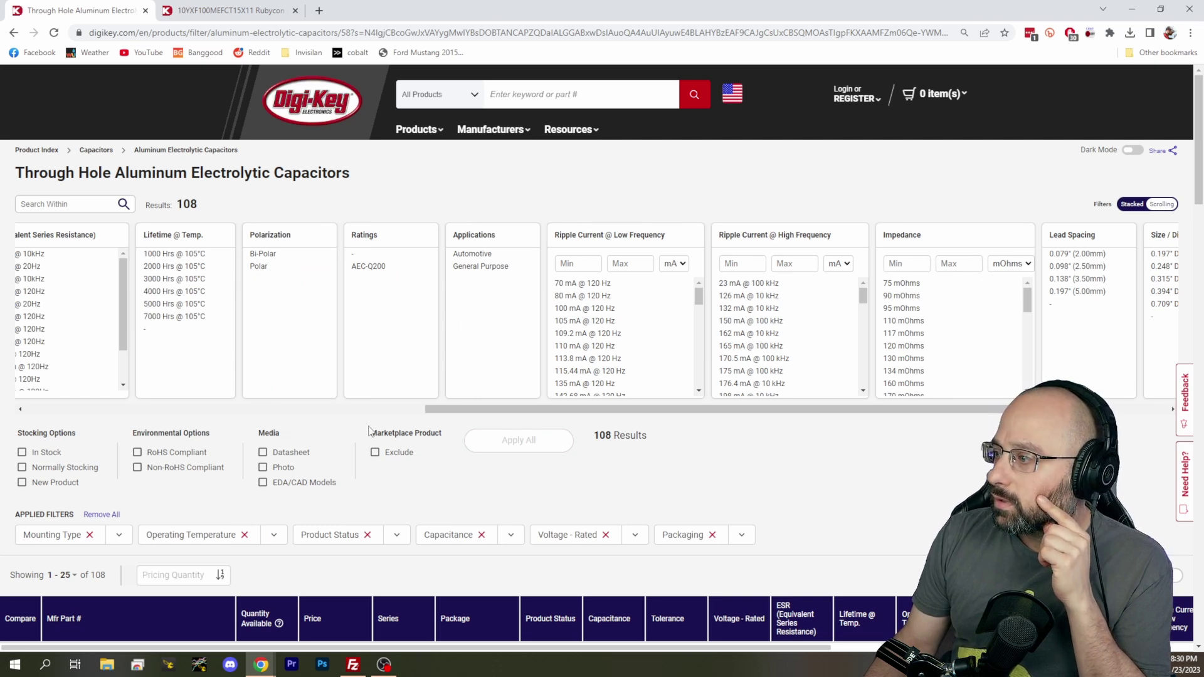
{"action": "scroll", "coordinate": [368, 431], "scroll_direction": "down", "scroll_amount": 5}
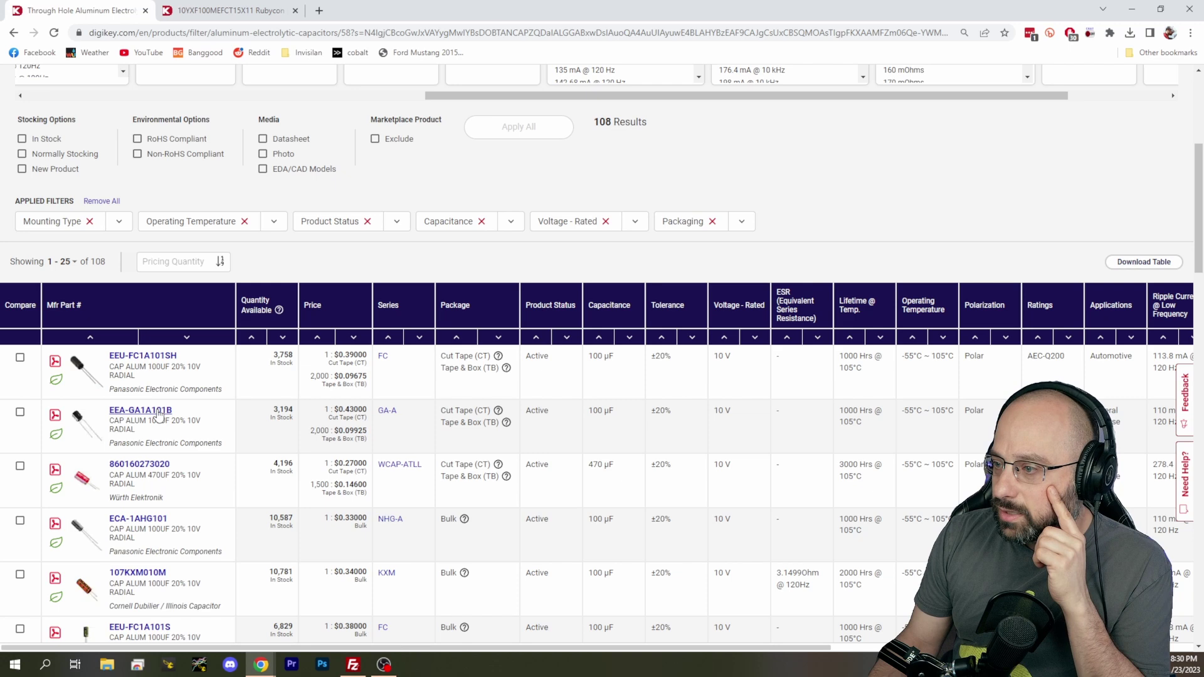
{"action": "scroll", "coordinate": [169, 479], "scroll_direction": "down", "scroll_amount": 2}
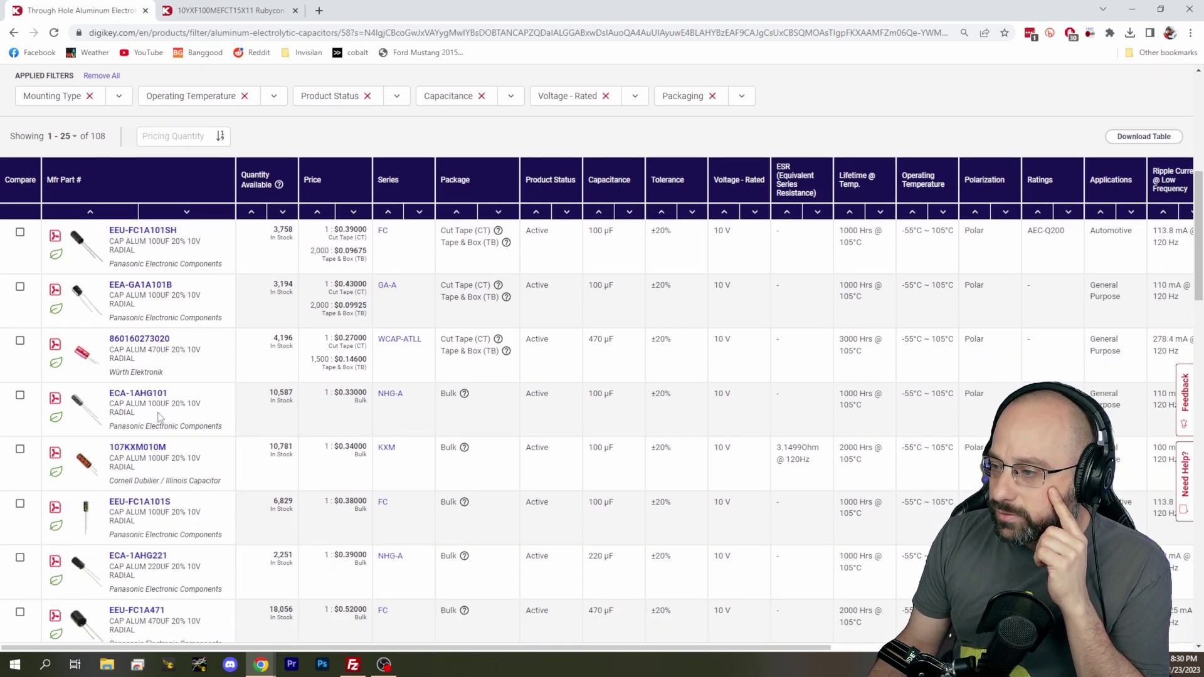
{"action": "scroll", "coordinate": [160, 417], "scroll_direction": "down", "scroll_amount": 1}
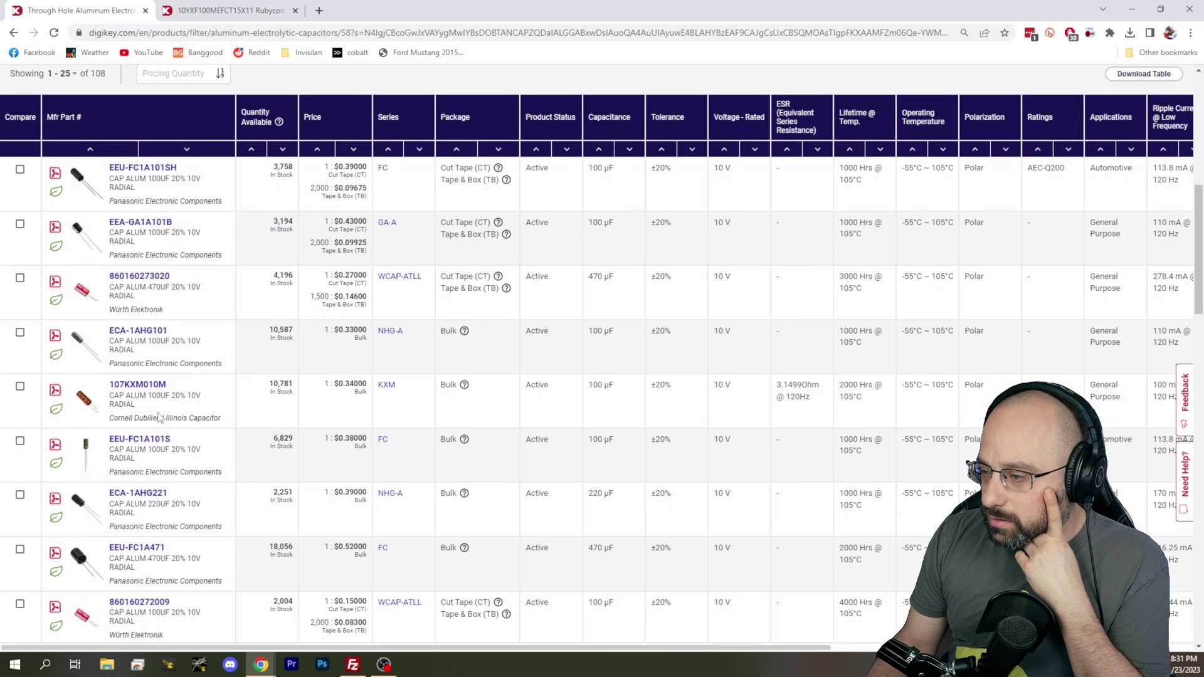
{"action": "scroll", "coordinate": [160, 404], "scroll_direction": "down", "scroll_amount": 1}
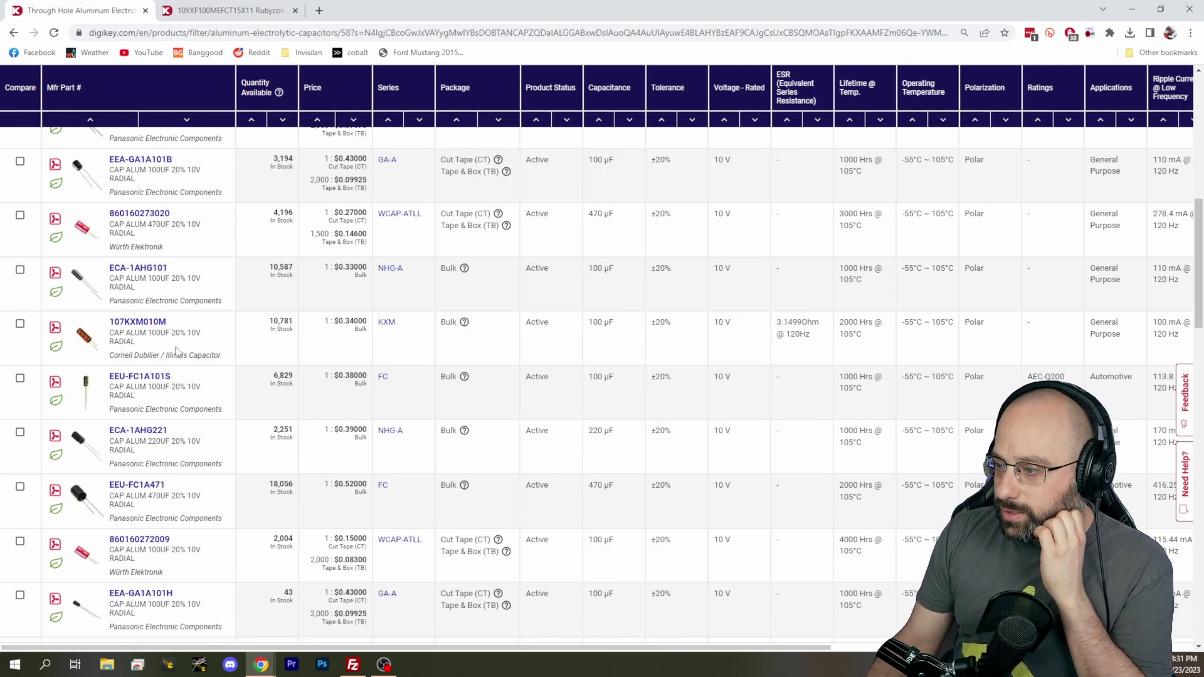
{"action": "scroll", "coordinate": [224, 384], "scroll_direction": "down", "scroll_amount": 2}
{"action": "scroll", "coordinate": [224, 384], "scroll_direction": "down", "scroll_amount": 2}
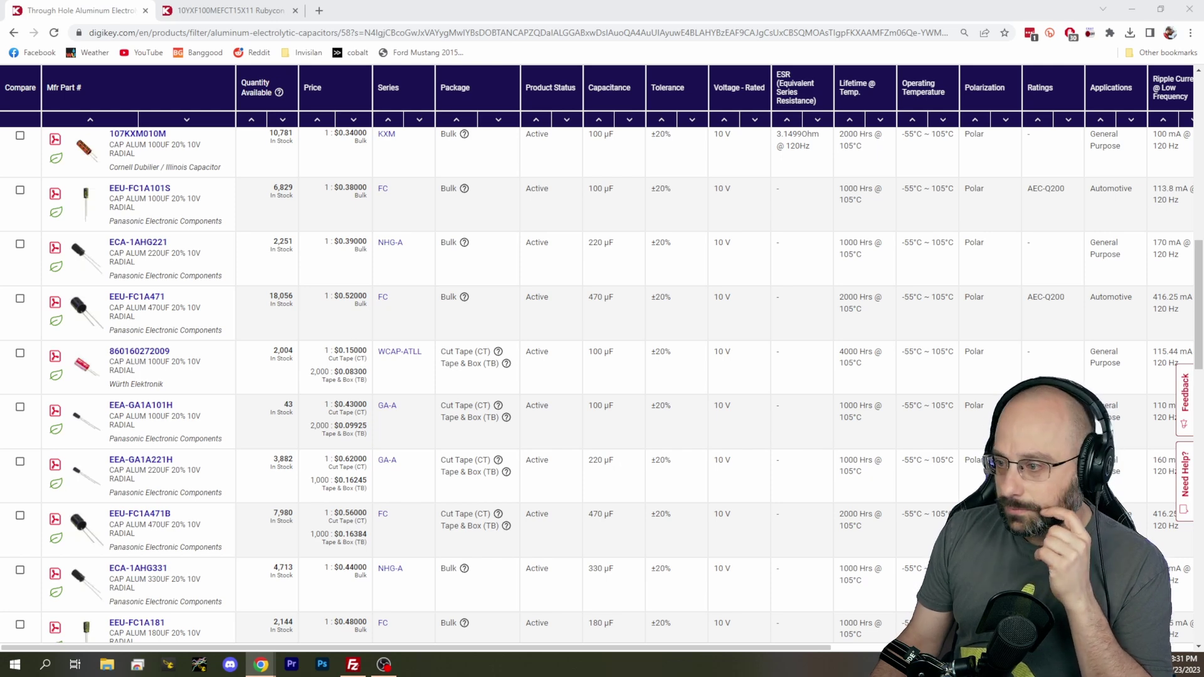
{"action": "scroll", "coordinate": [193, 505], "scroll_direction": "down", "scroll_amount": 2}
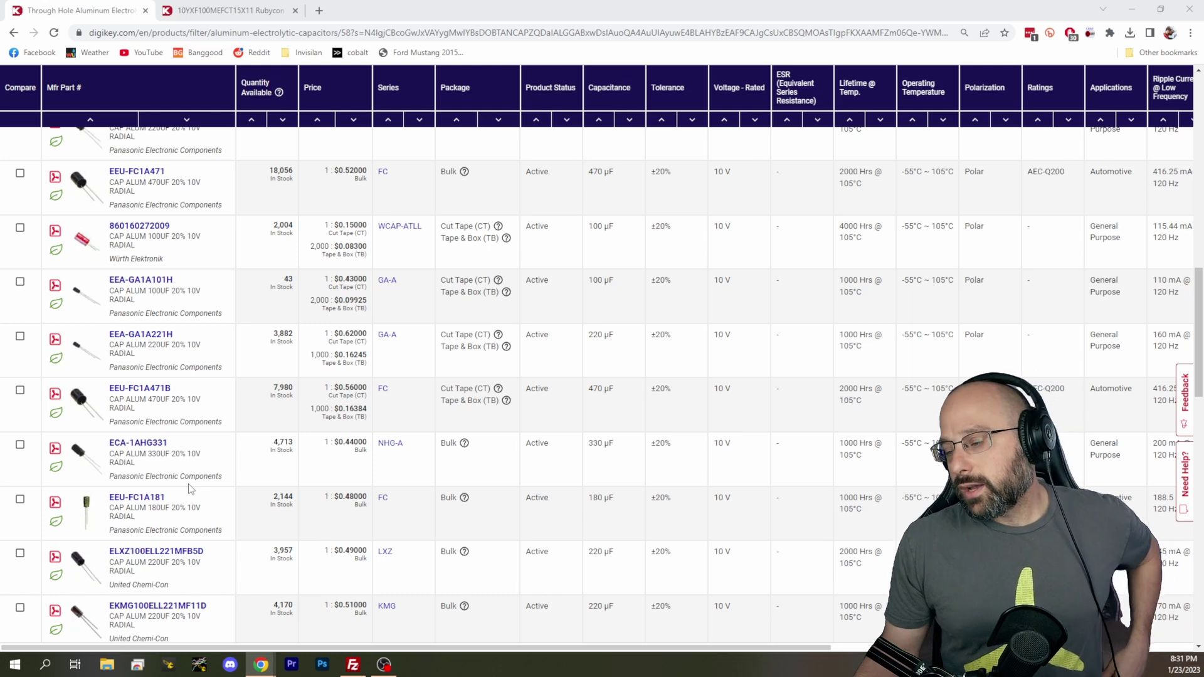
{"action": "scroll", "coordinate": [188, 483], "scroll_direction": "up", "scroll_amount": 8}
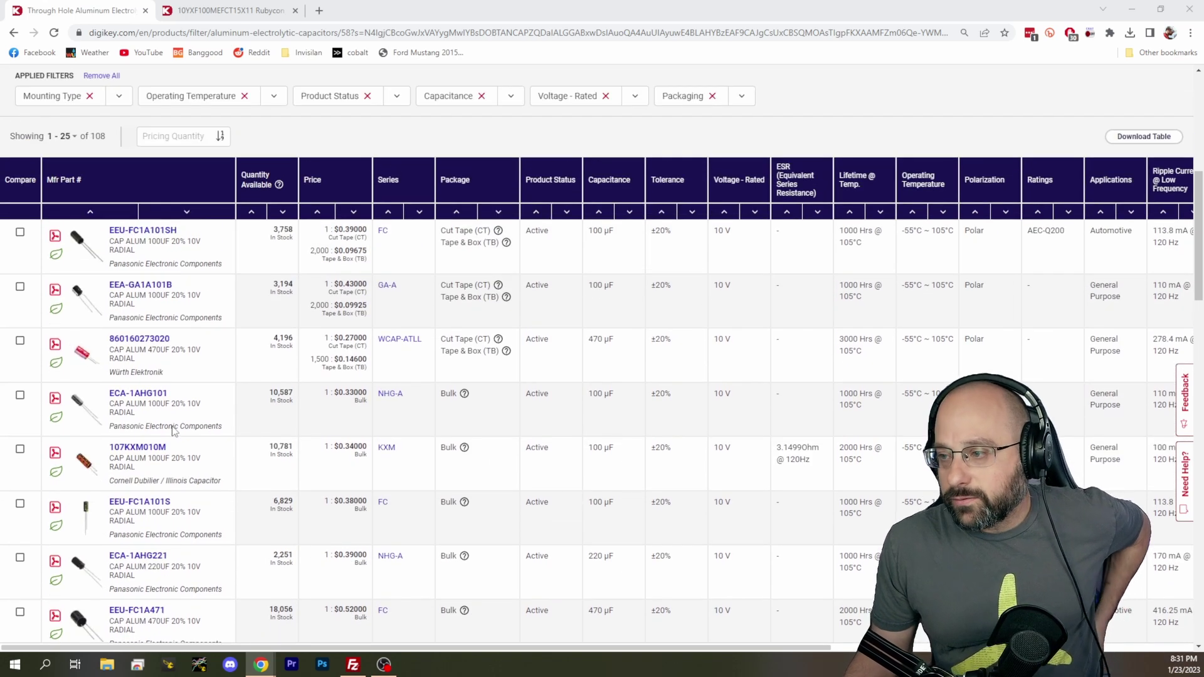
{"action": "double_click", "coordinate": [194, 349]}
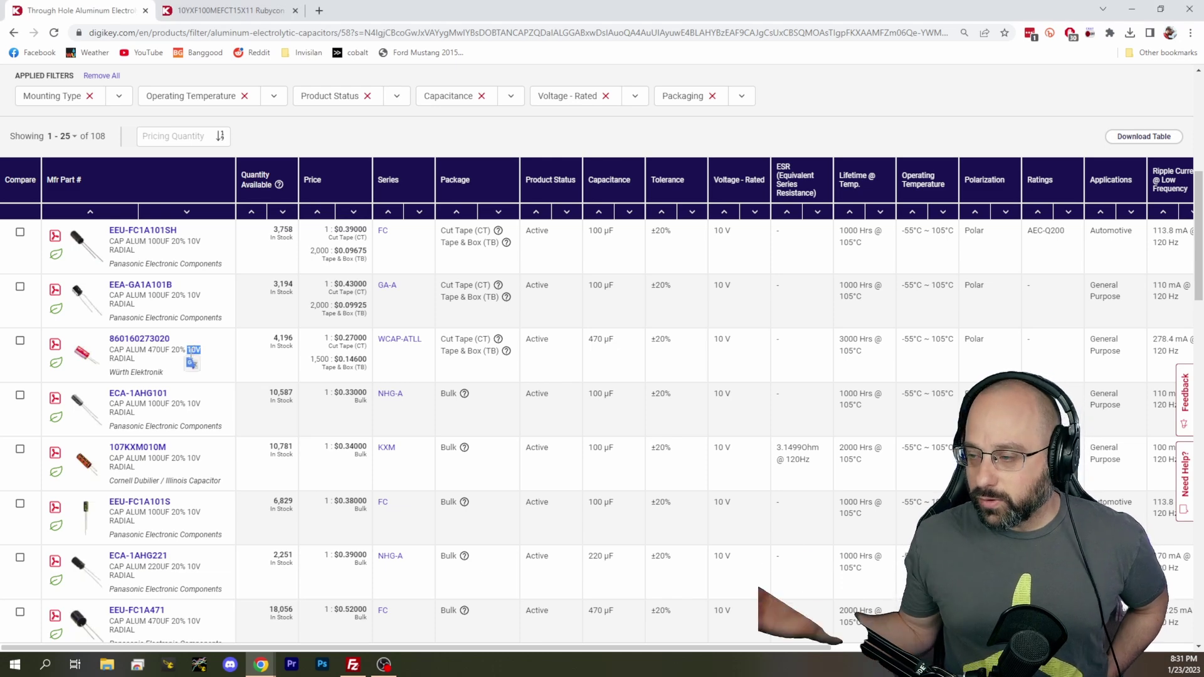
{"action": "scroll", "coordinate": [395, 276], "scroll_direction": "up", "scroll_amount": 7}
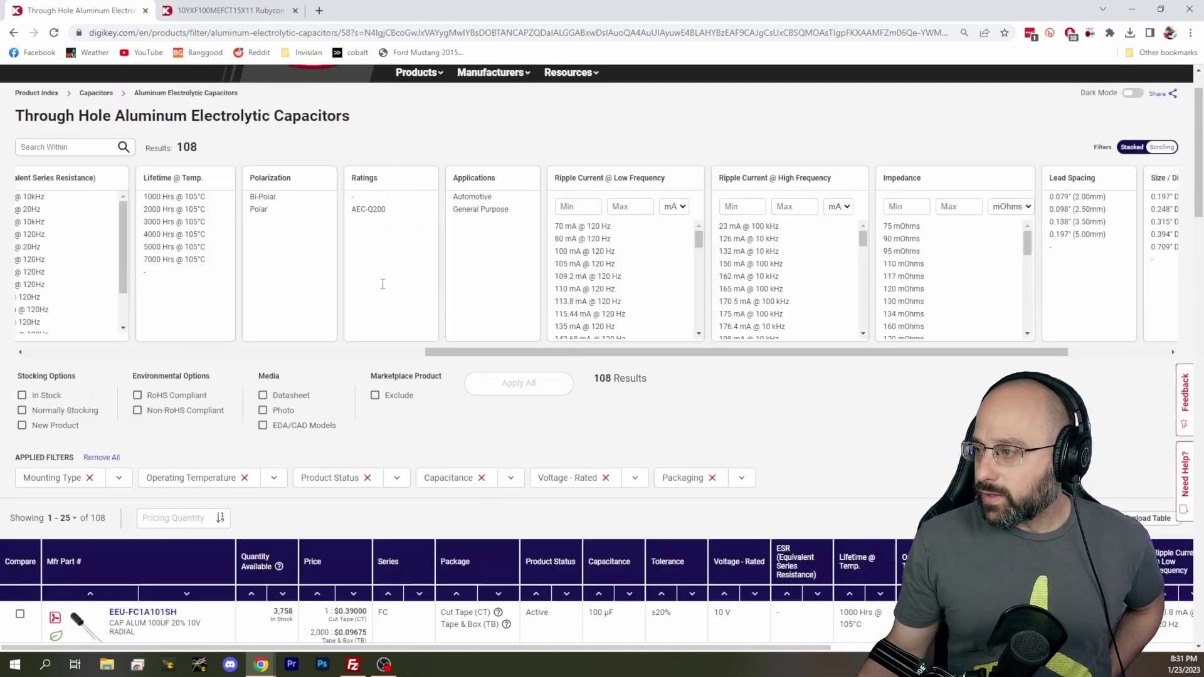
{"action": "scroll", "coordinate": [313, 368], "scroll_direction": "down", "scroll_amount": 4}
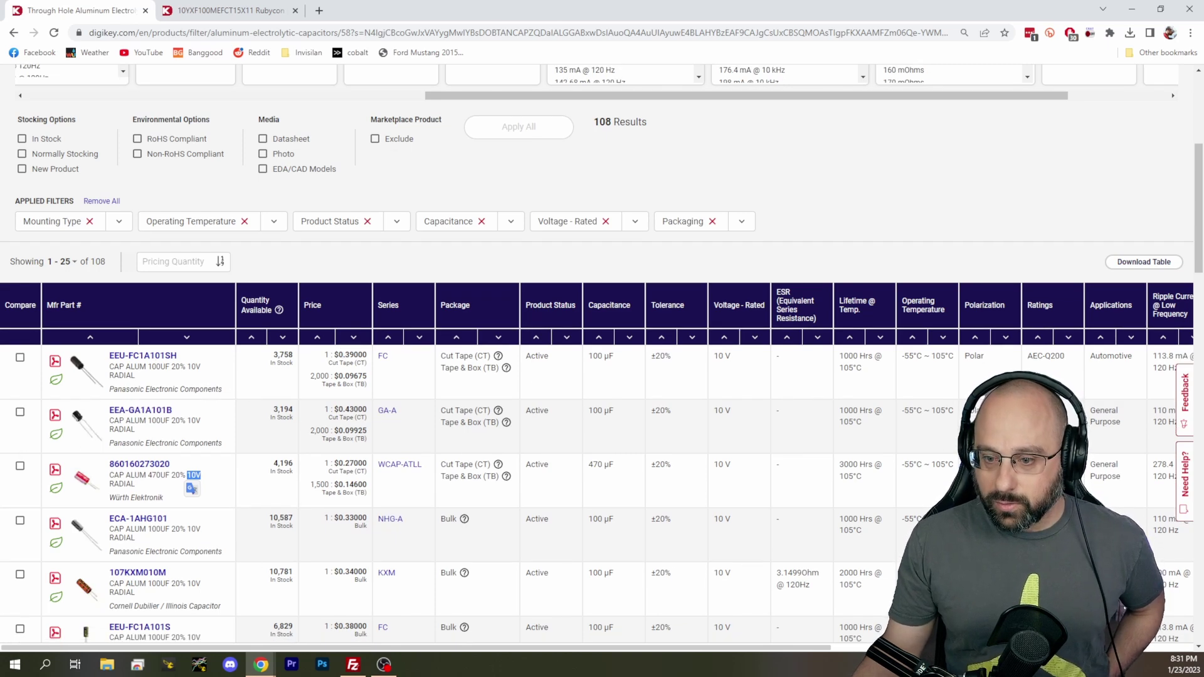
{"action": "mouse_move", "coordinate": [346, 362]}
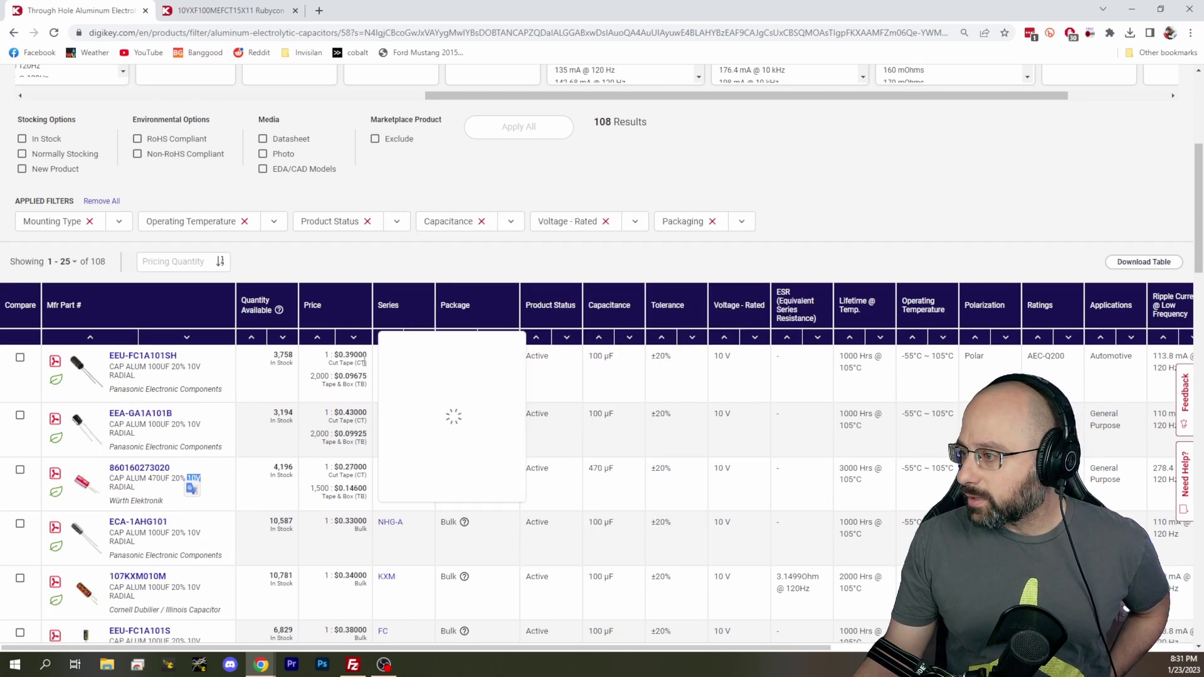
{"action": "left_click_drag", "start_coordinate": [345, 356], "coordinate": [366, 356]}
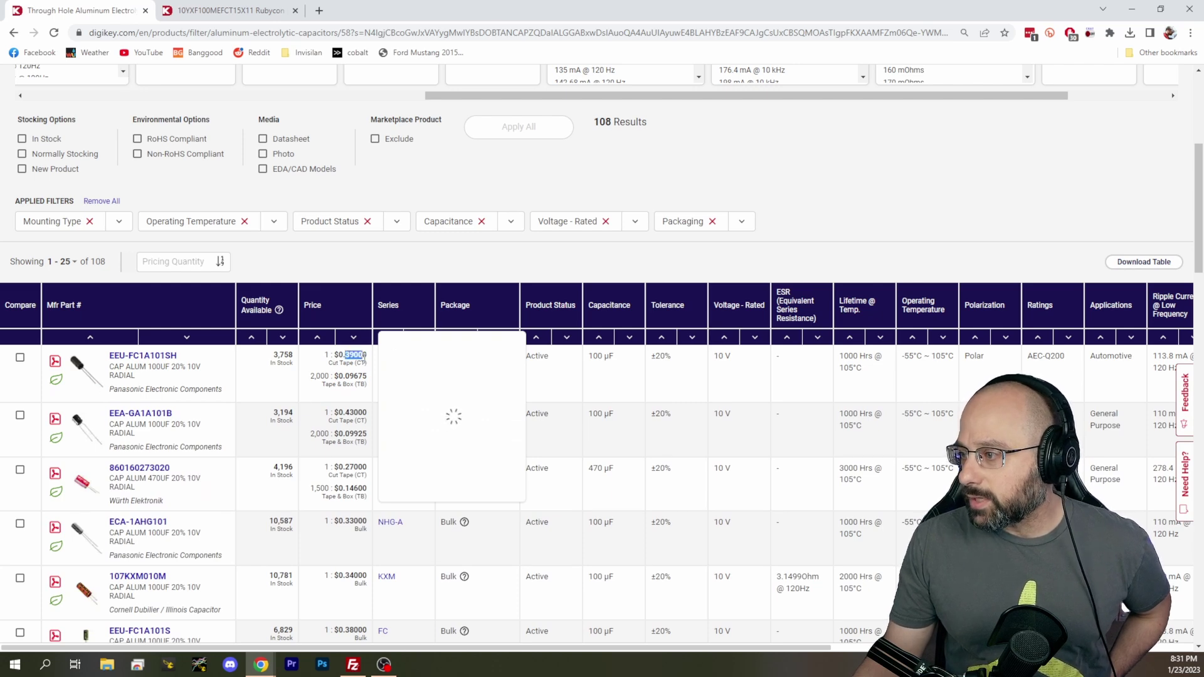